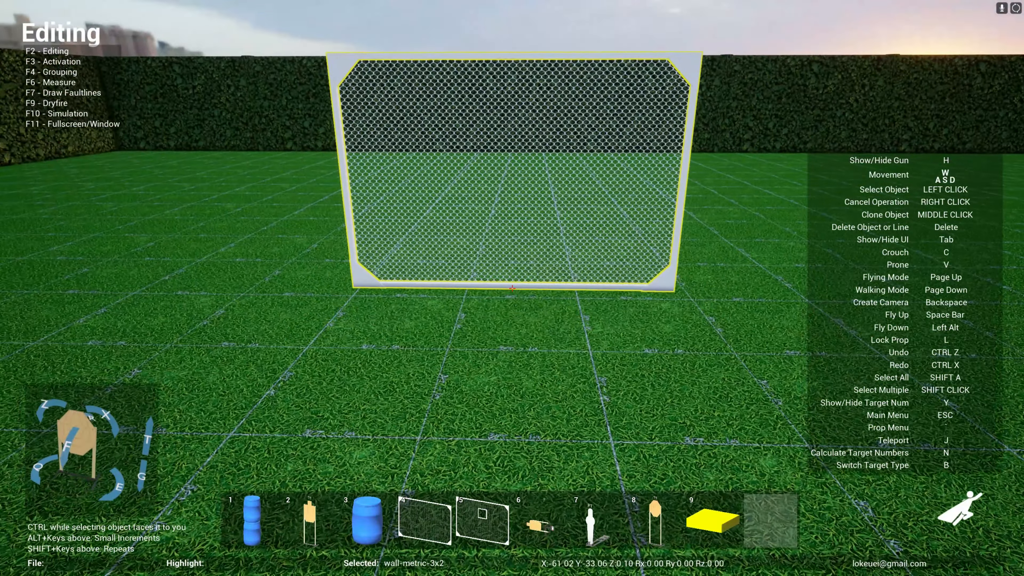
Step: Pick up the 3x2 metric wall and turn it about its vertical axis to 8 degrees
{"action": "left_click", "coordinate": [512, 288]}
{"action": "middle_click", "coordinate": [512, 288]}
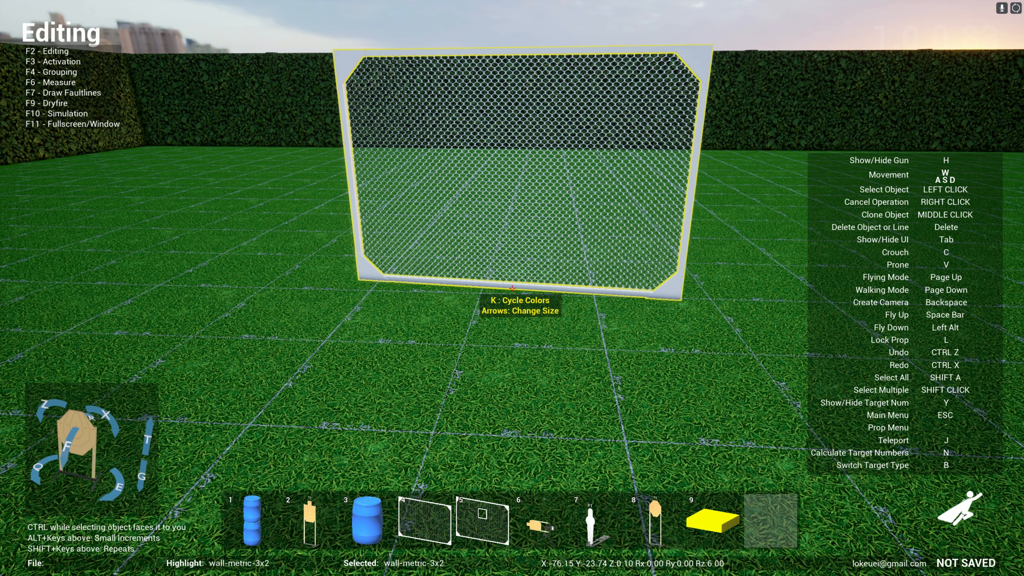
{"action": "key", "text": "e"}
{"action": "key", "text": "q"}
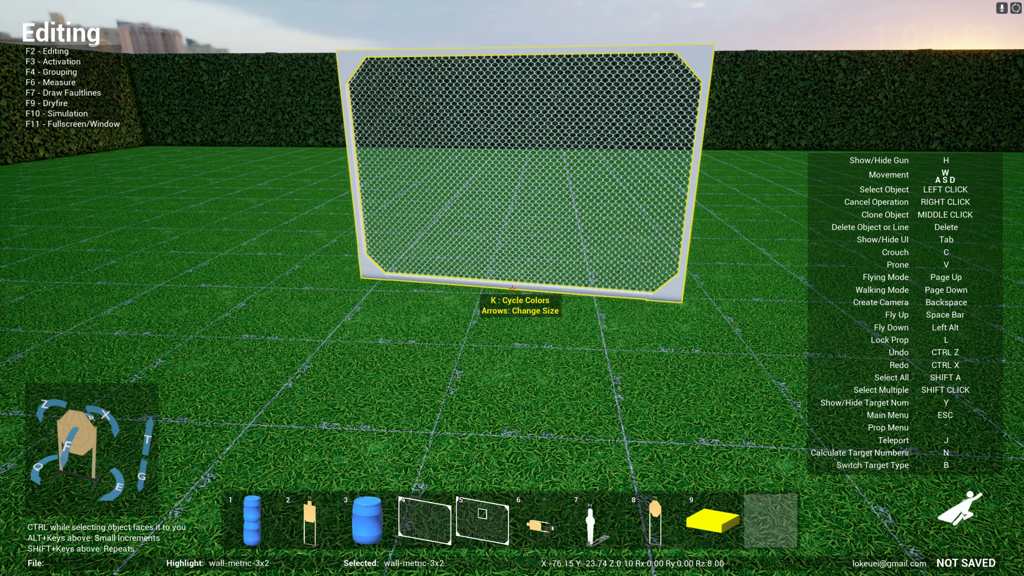
{"action": "key", "text": "q"}
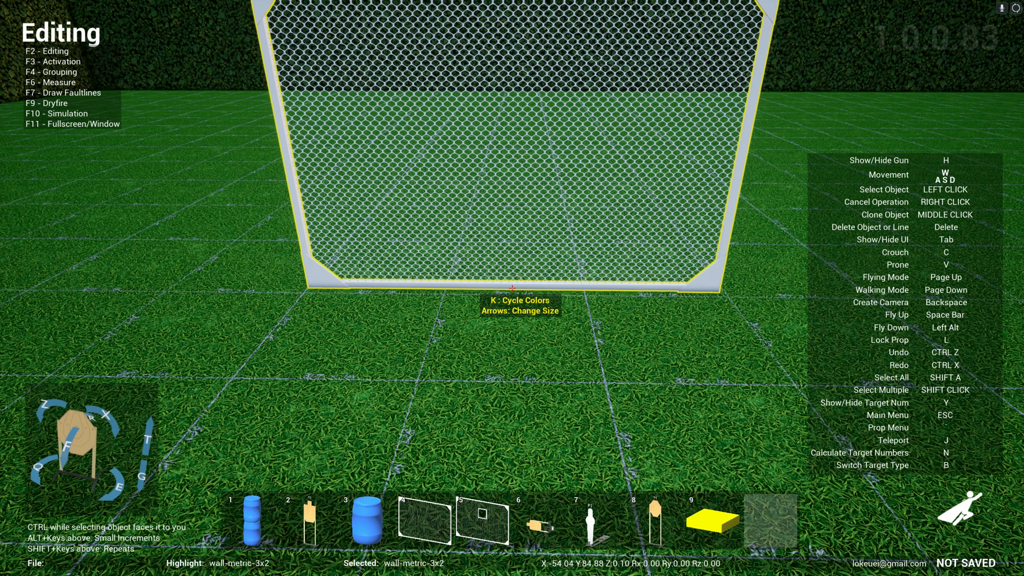
Step: Turn the wall back and forth about its vertical axis with repeating rotation, ending at 0 degrees
{"action": "key", "text": "shift+q"}
{"action": "key", "text": "shift+e"}
{"action": "key", "text": "shift+q"}
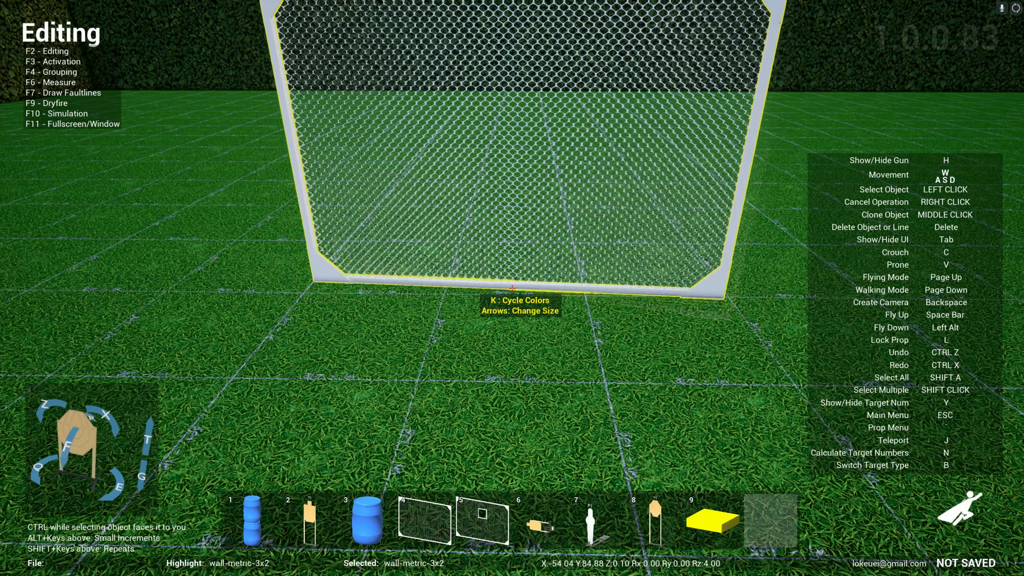
{"action": "key", "text": "shift+e"}
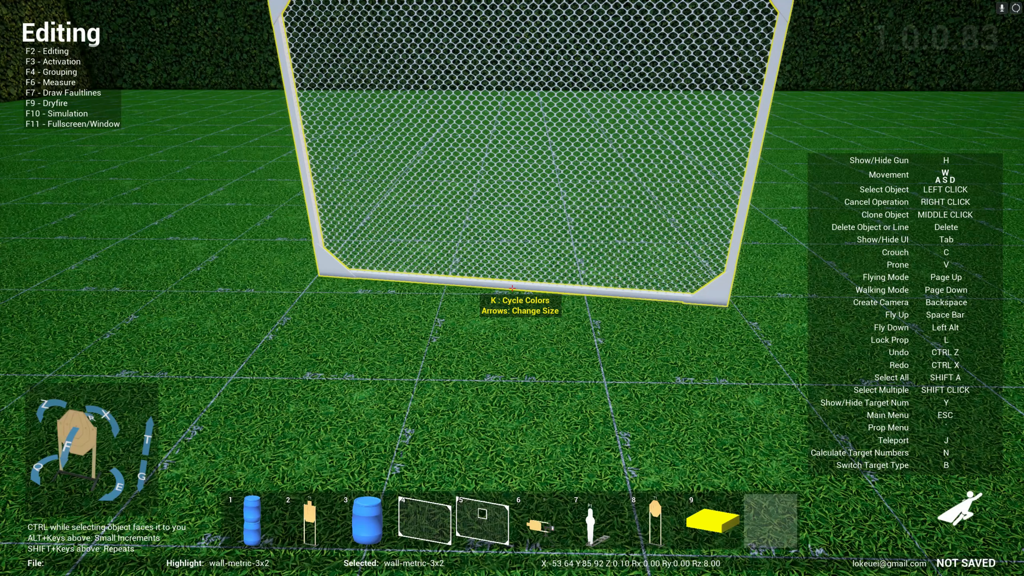
{"action": "key", "text": "q"}
Step: Tilt the wall one way and then the other about its X axis, ending at 2 degrees
{"action": "key", "text": "r"}
{"action": "key", "text": "r"}
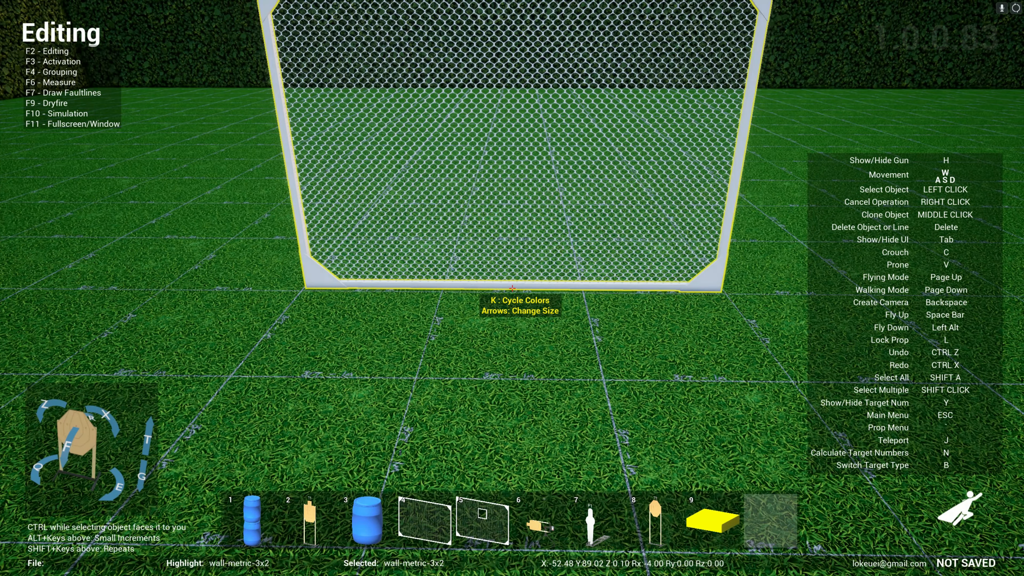
{"action": "key", "text": "f"}
{"action": "key", "text": "f"}
{"action": "key", "text": "f"}
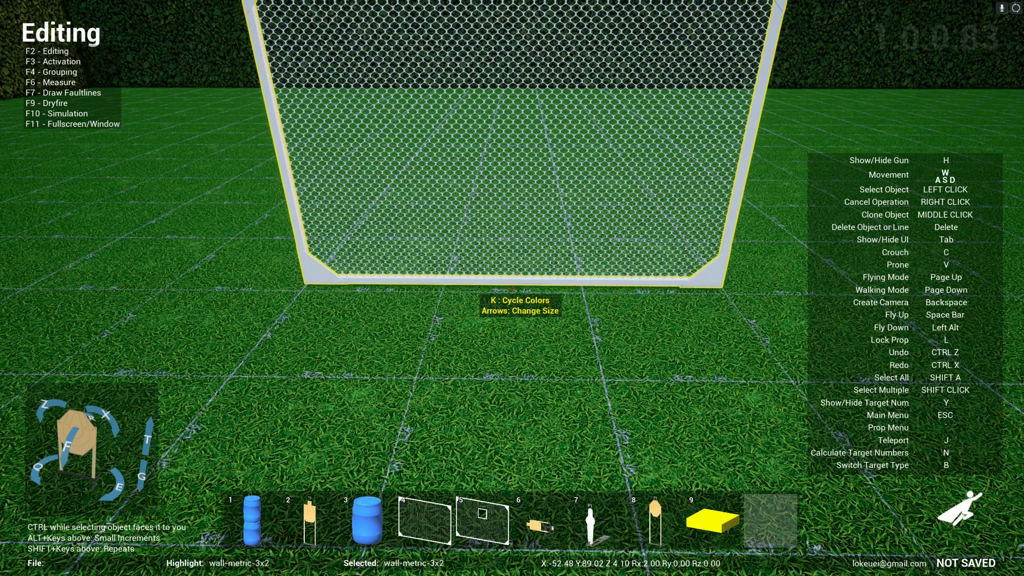
Step: Return the tilted wall to a height of 0.10 with zero roll and place it on the grass
{"action": "key", "text": "z"}
{"action": "key", "text": "z"}
{"action": "key", "text": "z"}
{"action": "key", "text": "x"}
{"action": "key", "text": "x"}
{"action": "key", "text": "x"}
{"action": "key", "text": "x"}
{"action": "key", "text": "x"}
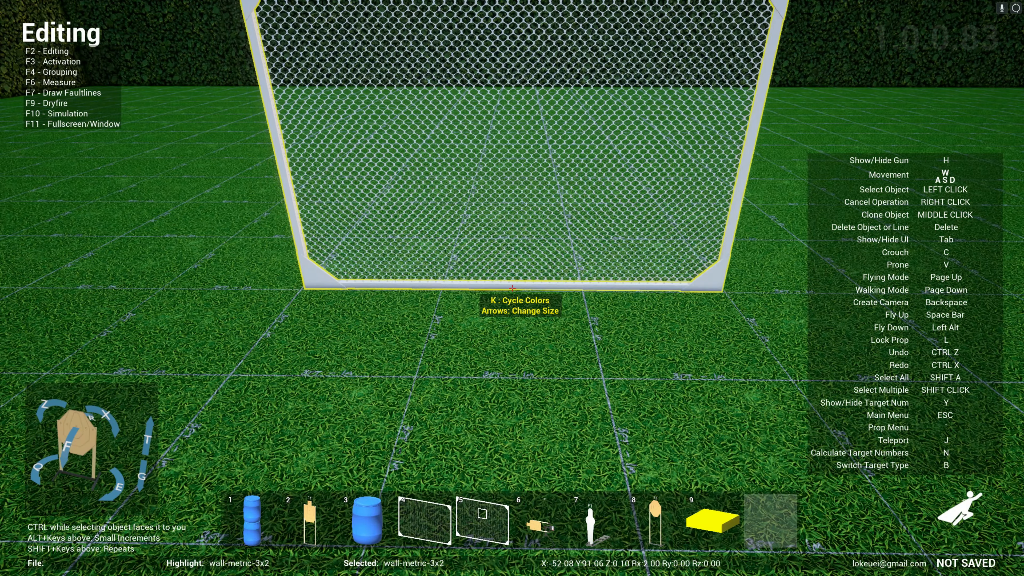
{"action": "key", "text": "z"}
{"action": "key", "text": "z"}
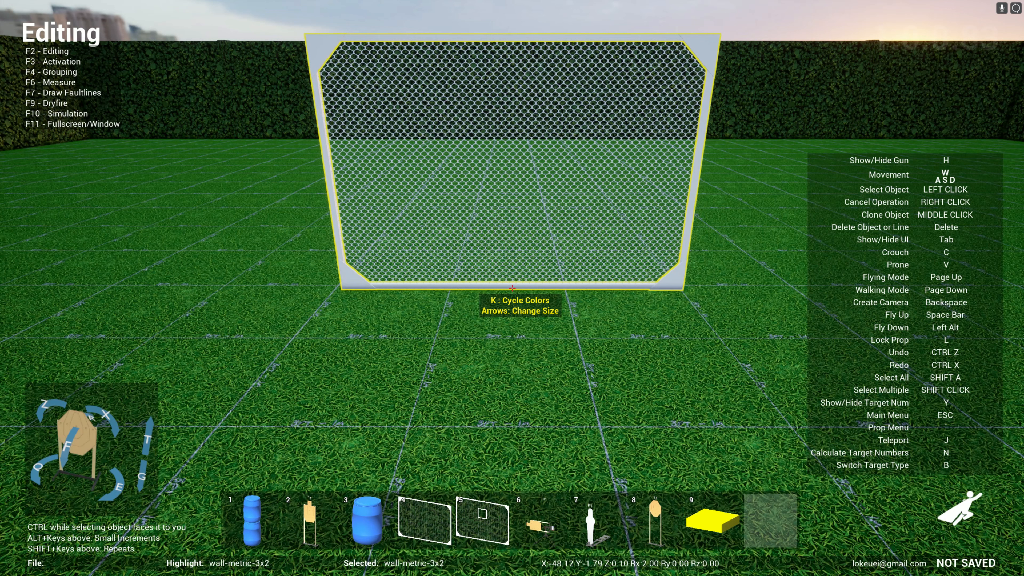
{"action": "left_click", "coordinate": [512, 288]}
Step: Switch to faultline drawing and draw a straight faultline across the grass in front of the wall
{"action": "key", "text": "s"}
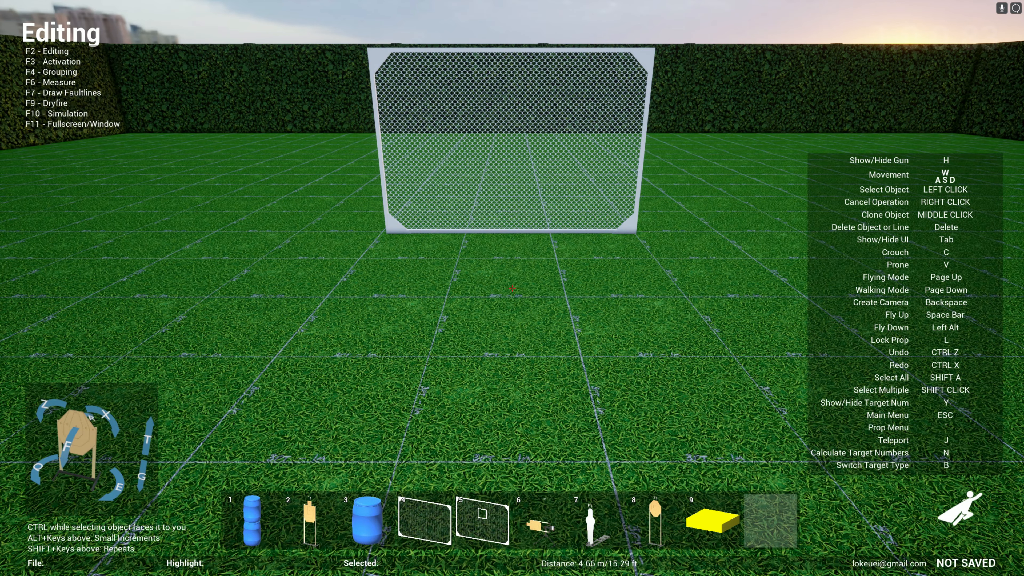
{"action": "key", "text": "F7"}
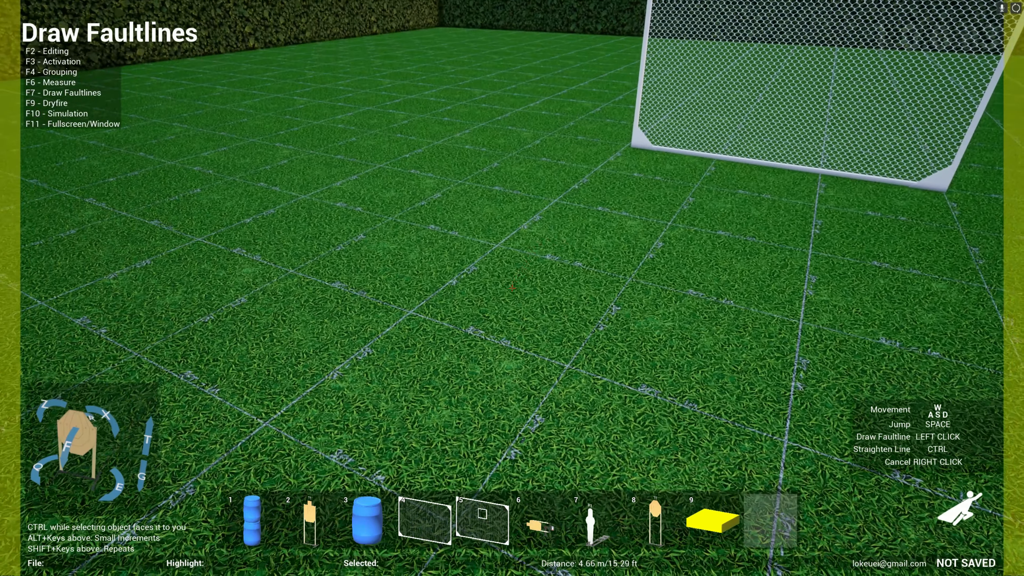
{"action": "left_click", "coordinate": [512, 288]}
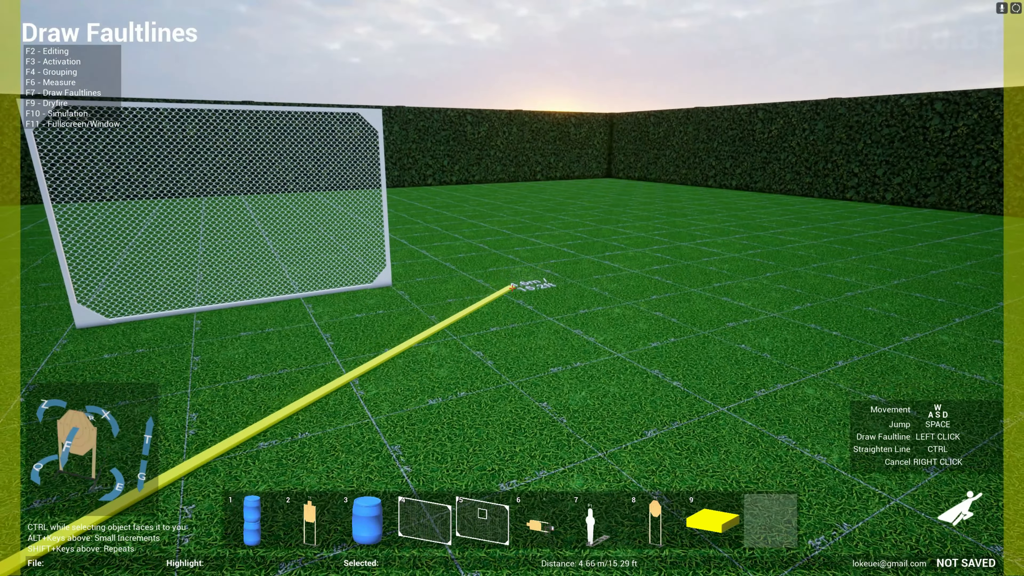
{"action": "left_click", "coordinate": [512, 288]}
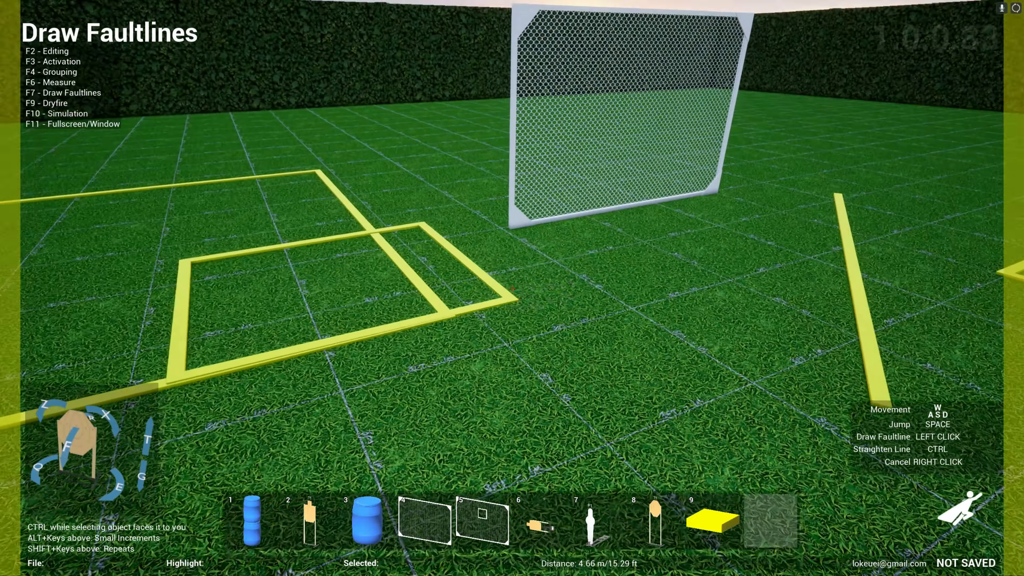
Step: Draw a long rectangular faultline box in front of the wall, crossing the single diagonal line
{"action": "left_click", "coordinate": [512, 289]}
{"action": "left_click", "coordinate": [512, 288]}
{"action": "left_click", "coordinate": [512, 288]}
{"action": "left_click", "coordinate": [512, 288]}
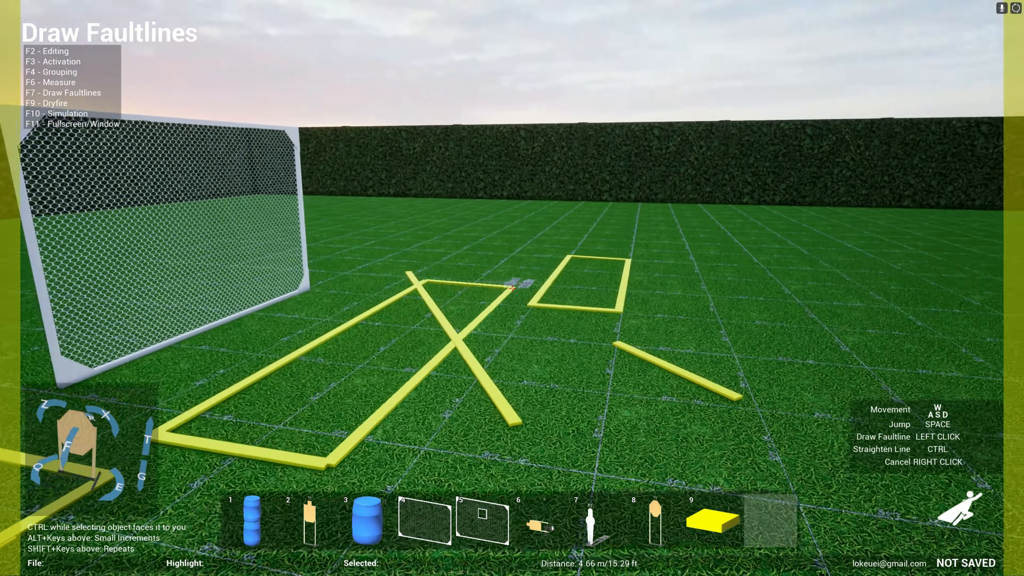
{"action": "left_click", "coordinate": [512, 289]}
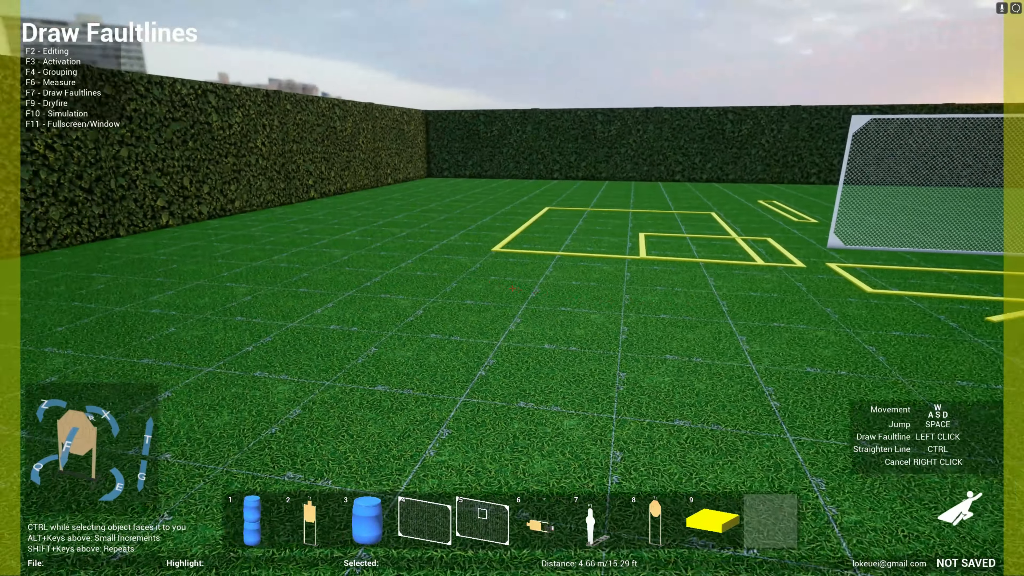
Step: Draw another rectangular faultline box, about 2 m deep, on the open grass in front of the existing boxes
{"action": "left_click", "coordinate": [511, 288]}
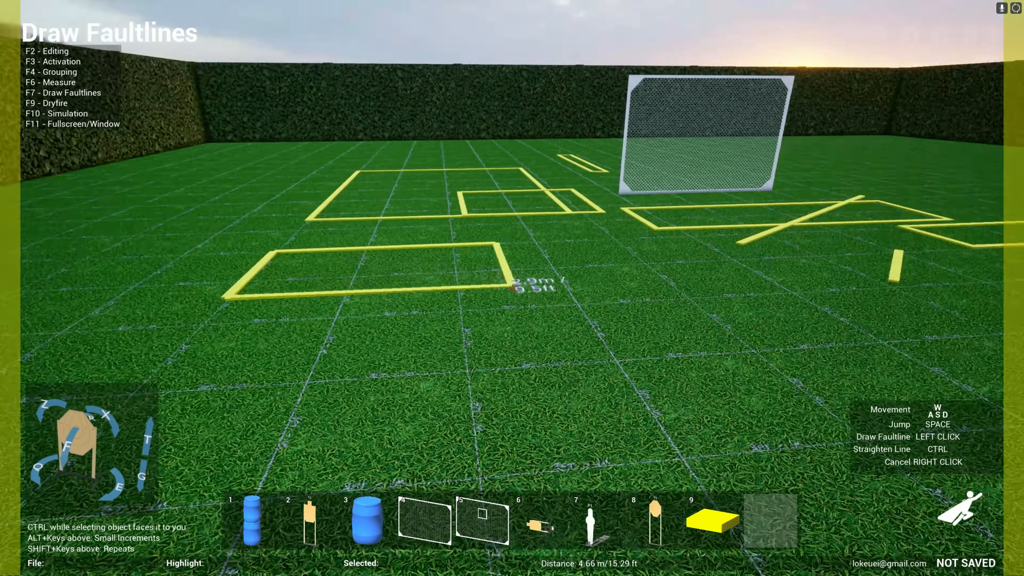
{"action": "left_click", "coordinate": [512, 289]}
{"action": "key", "text": "d"}
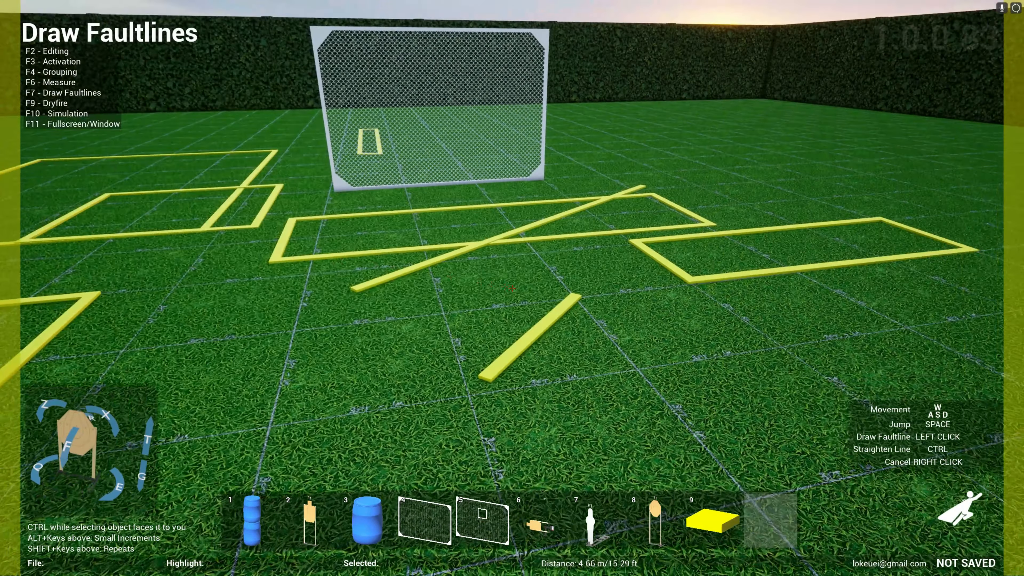
{"action": "key", "text": "a"}
{"action": "key", "text": "s"}
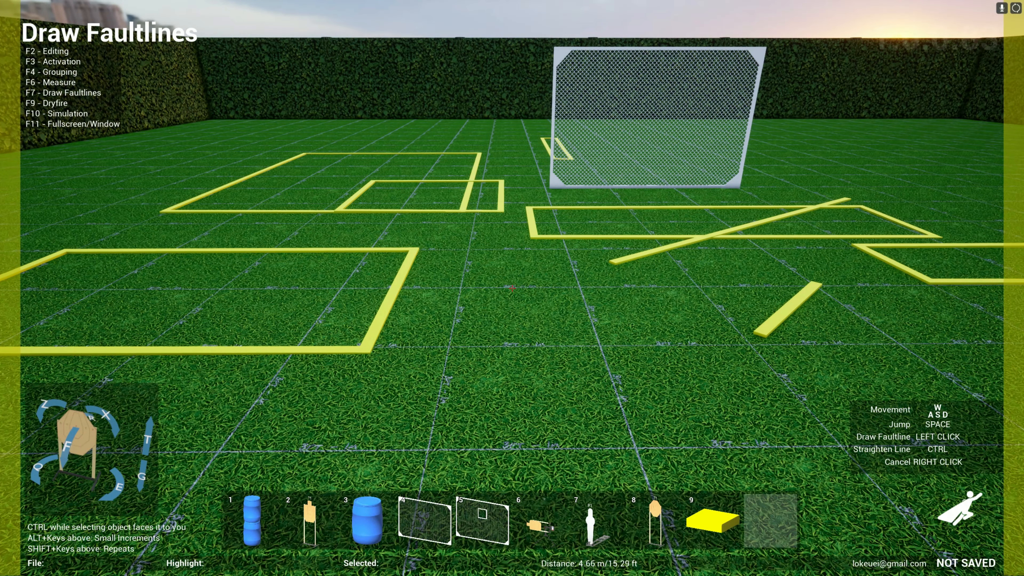
Step: Return to editing mode and check the list of custom cameras in the stage camera settings
{"action": "key", "text": "F2"}
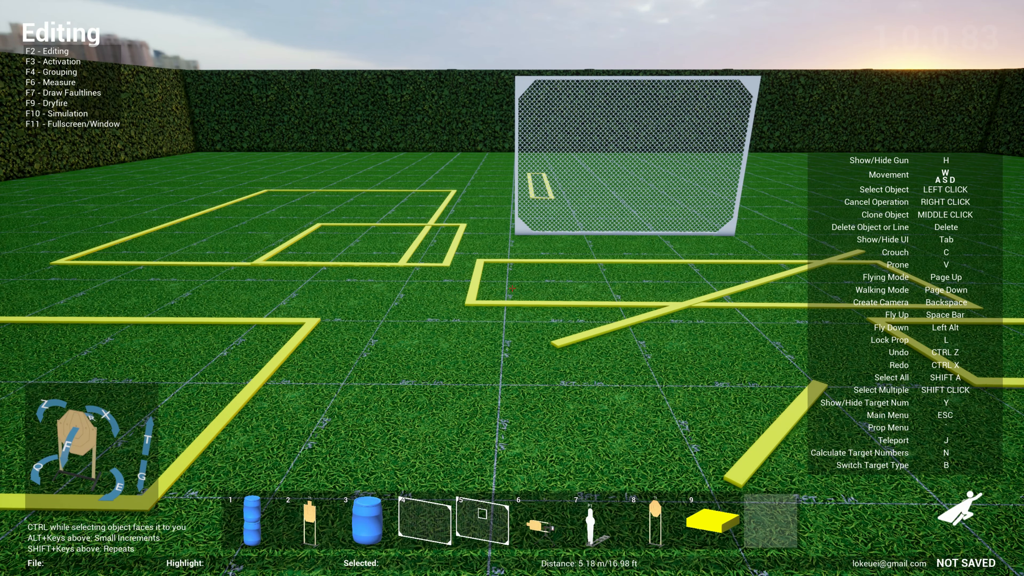
{"action": "key", "text": "s"}
{"action": "key", "text": "Escape"}
{"action": "left_click", "coordinate": [616, 203]}
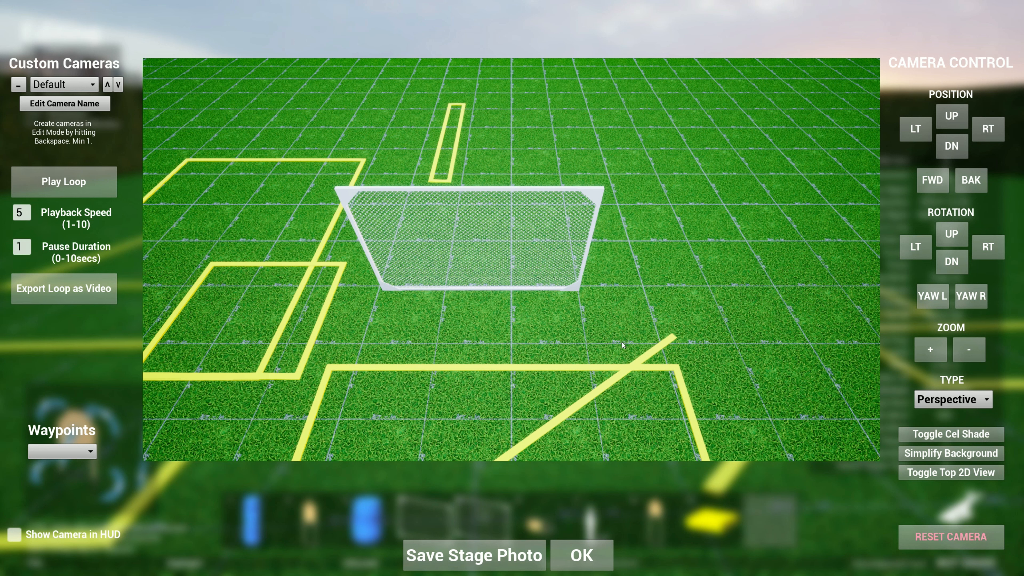
{"action": "left_click", "coordinate": [84, 91]}
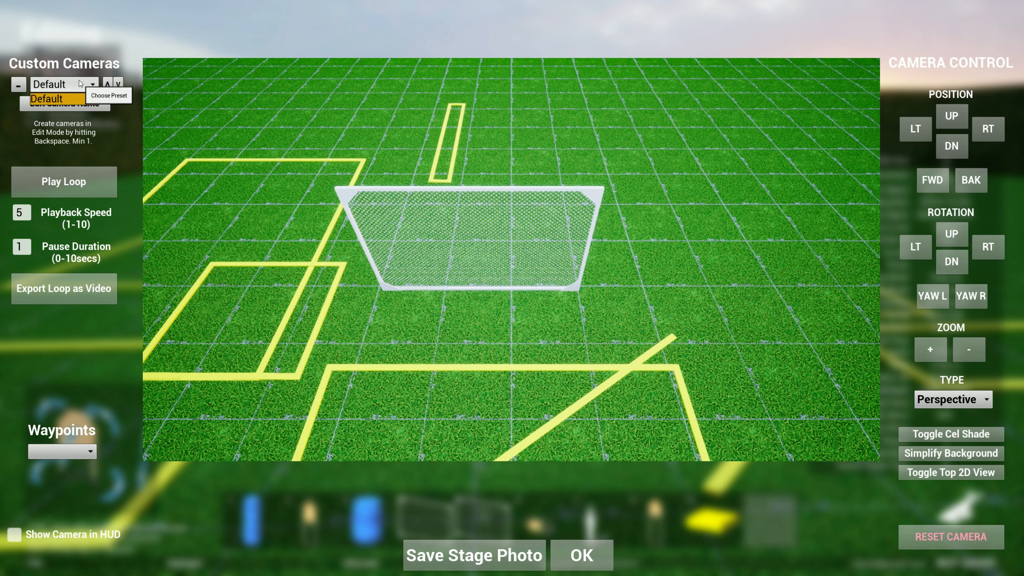
{"action": "left_click", "coordinate": [179, 147]}
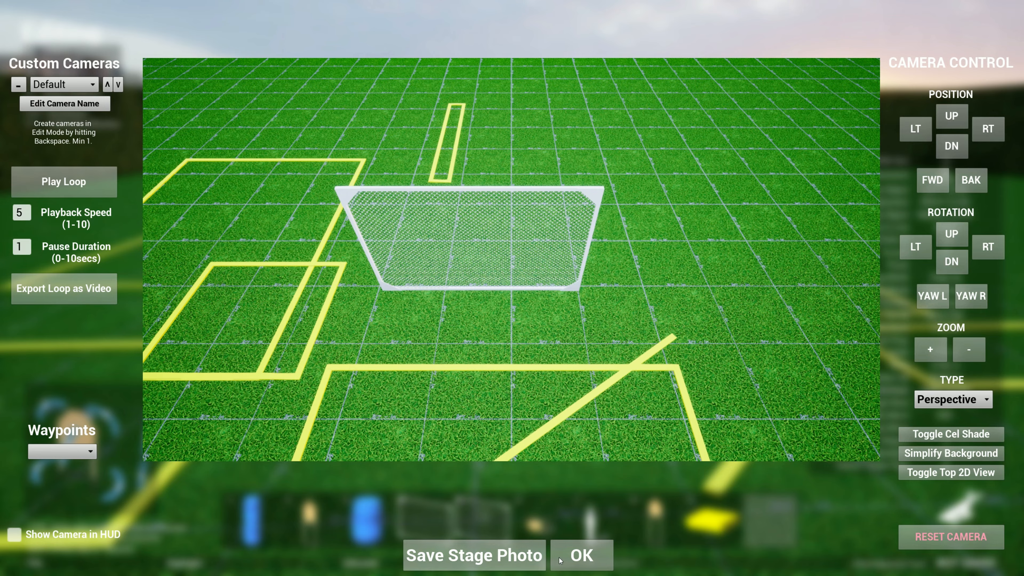
{"action": "left_click", "coordinate": [582, 555]}
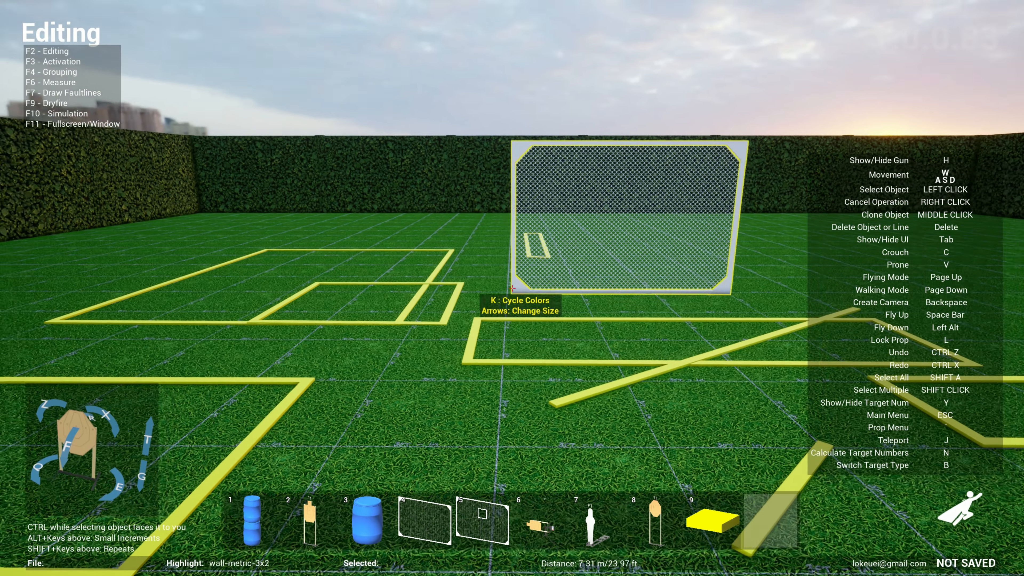
Step: Create a custom camera named "first" from a viewpoint overlooking the wall and faultlines
{"action": "key", "text": "BackSpace"}
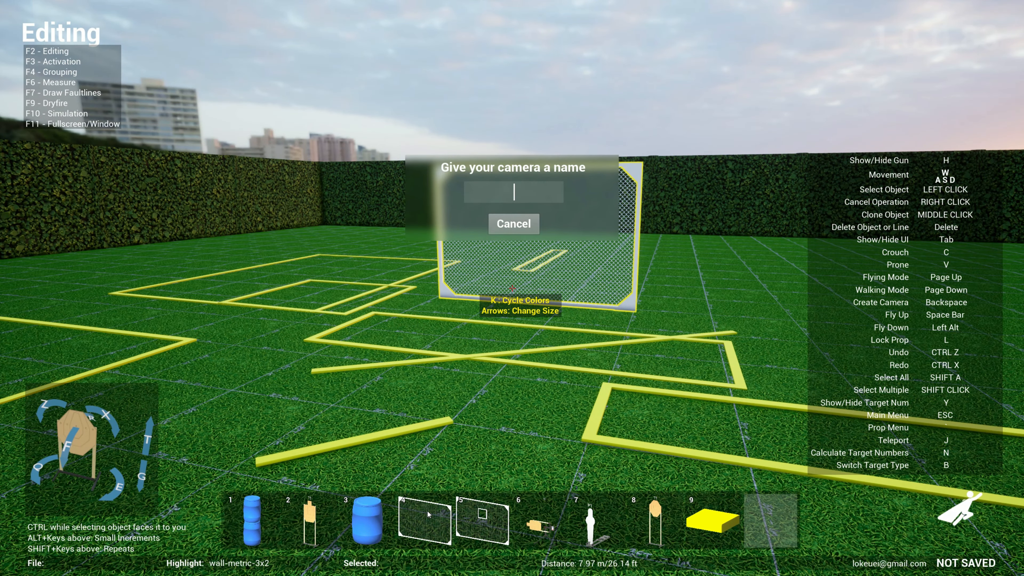
{"action": "type", "text": "first"}
{"action": "key", "text": "Return"}
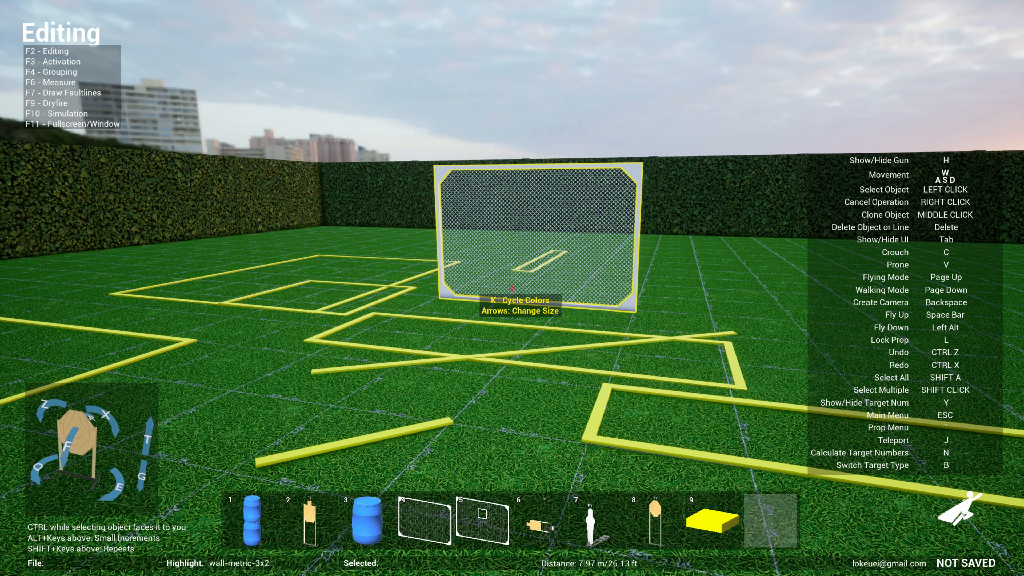
Step: Compare the Default and "first" camera views in the stage camera settings
{"action": "key", "text": "Escape"}
{"action": "left_click", "coordinate": [593, 210]}
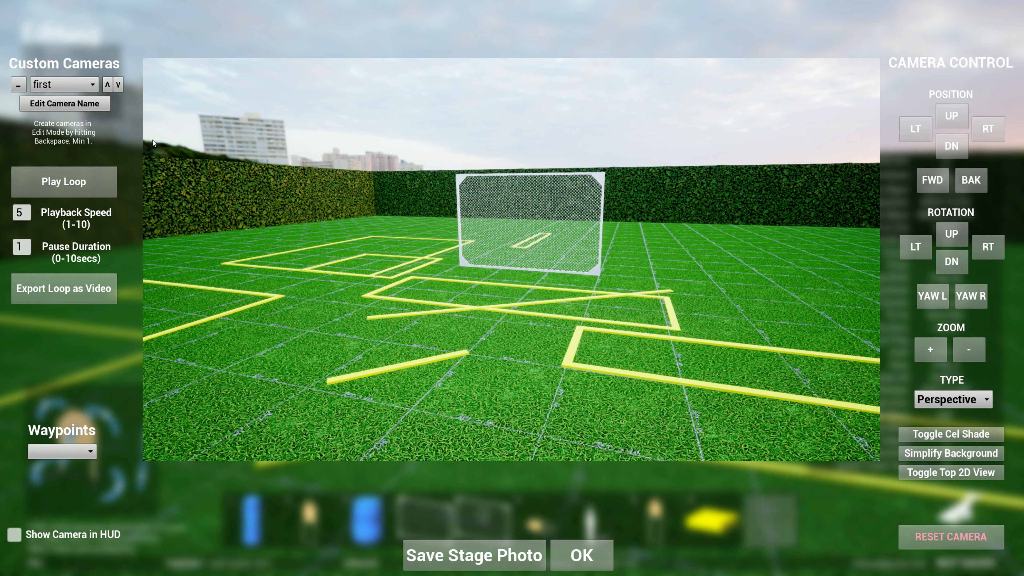
{"action": "left_click", "coordinate": [62, 85]}
{"action": "left_click", "coordinate": [77, 96]}
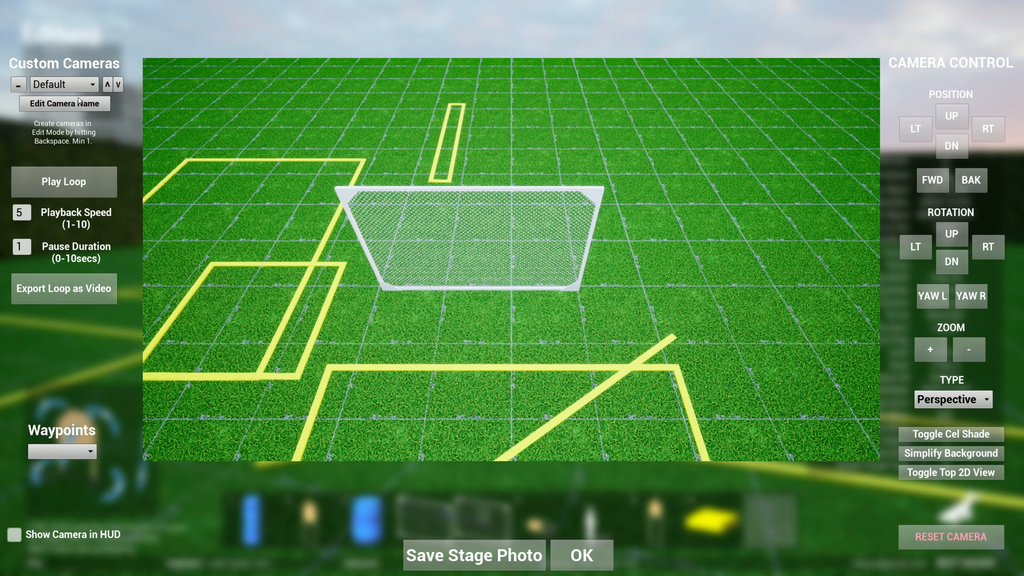
{"action": "left_click", "coordinate": [77, 84]}
{"action": "left_click", "coordinate": [81, 108]}
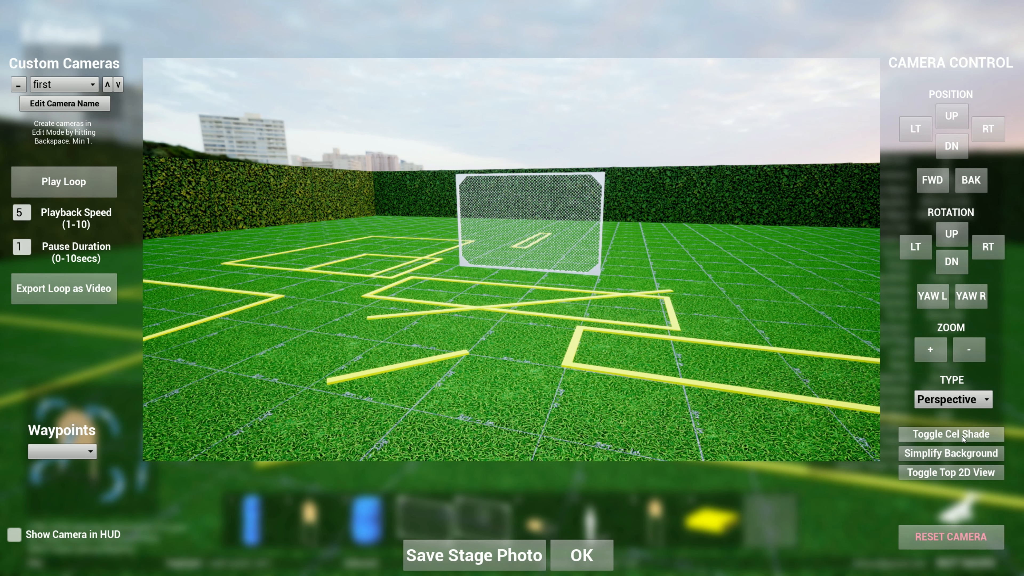
Step: Turn on cel shading for the "first" camera and try the simplified background on and off
{"action": "left_click", "coordinate": [923, 436]}
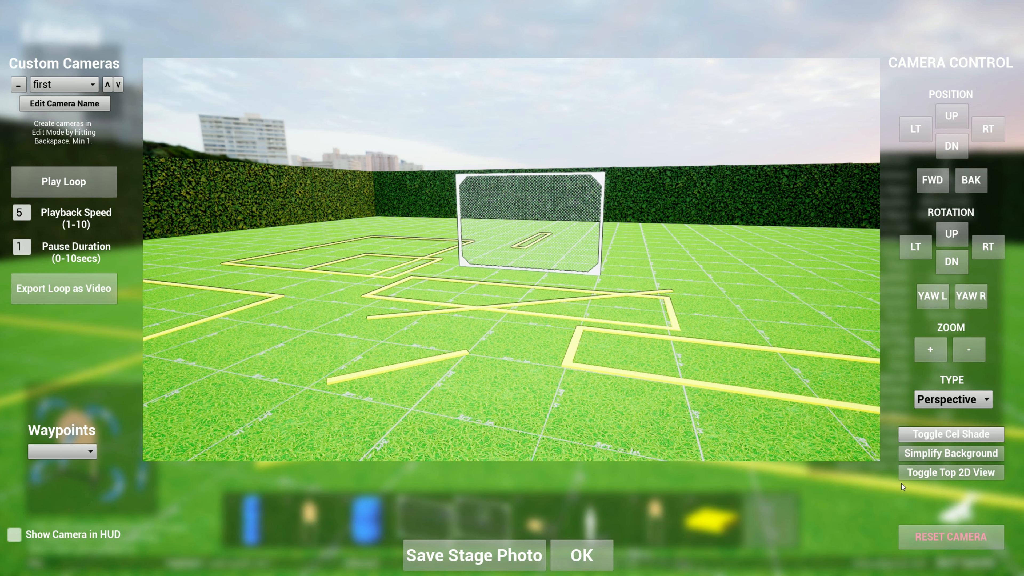
{"action": "left_click", "coordinate": [907, 454]}
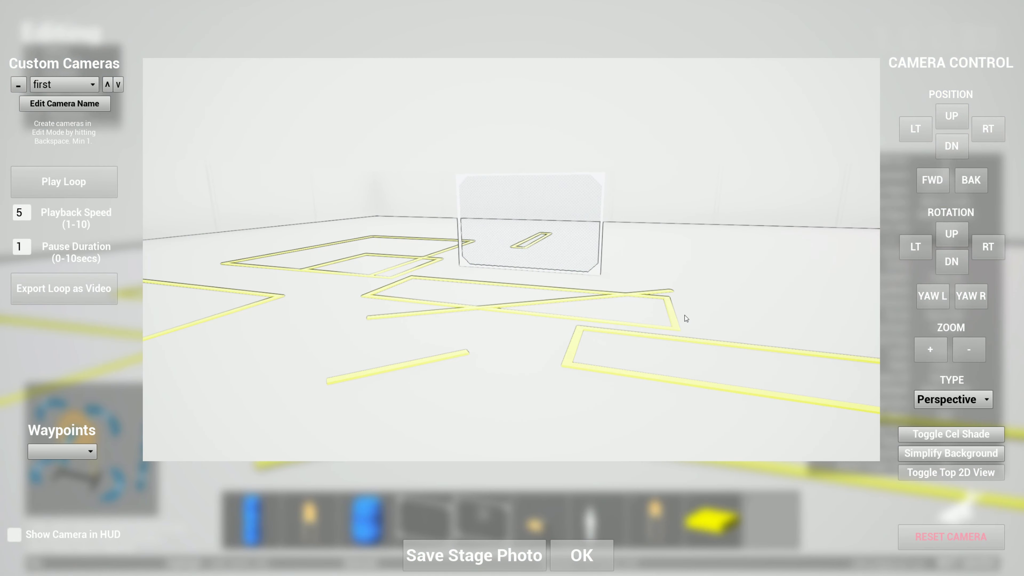
{"action": "left_click", "coordinate": [964, 454]}
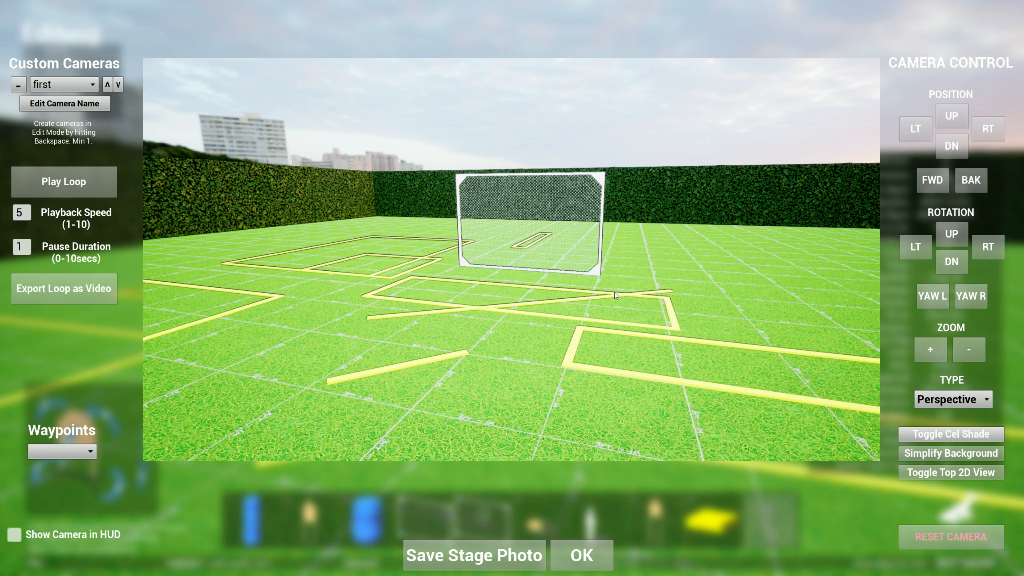
Step: Check the Default camera against the cel-shaded "first" camera and leave the camera settings with "first" selected
{"action": "left_click", "coordinate": [65, 84]}
{"action": "left_click", "coordinate": [61, 111]}
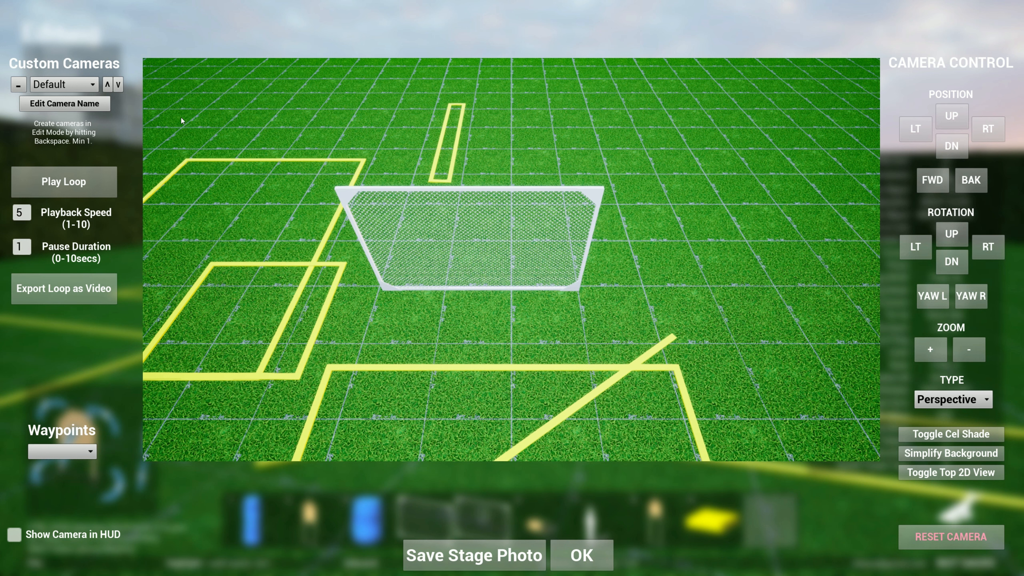
{"action": "left_click", "coordinate": [74, 85]}
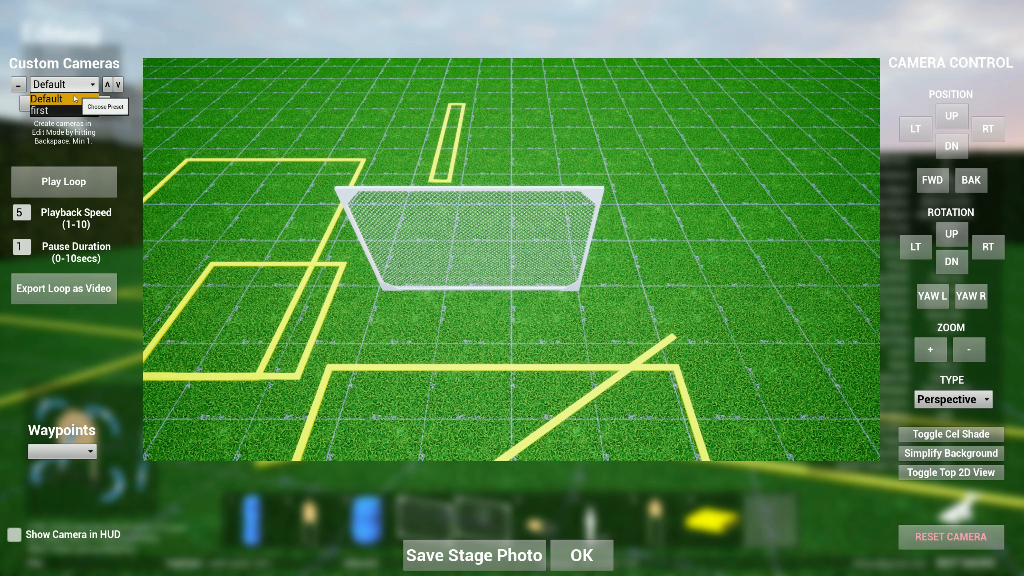
{"action": "left_click", "coordinate": [73, 110]}
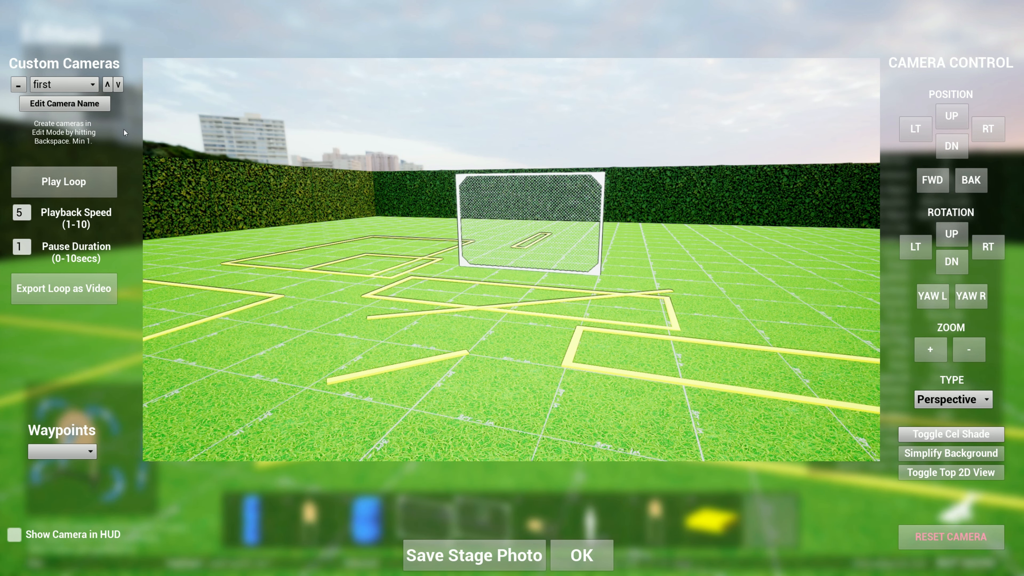
{"action": "left_click", "coordinate": [585, 553]}
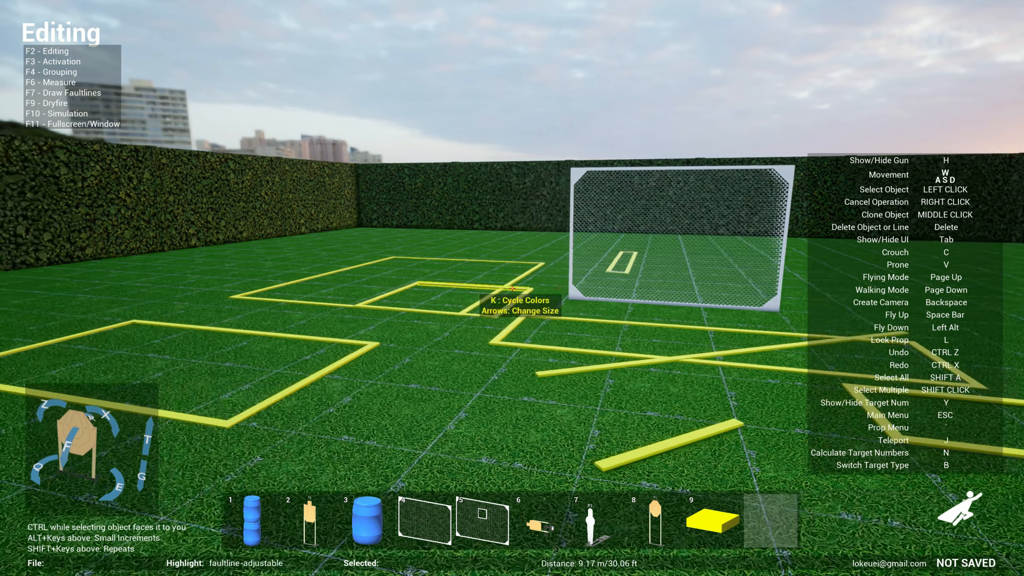
Step: Create a custom camera named "second" from a higher viewpoint looking down on the wall and faultlines
{"action": "key", "text": "space"}
{"action": "key", "text": "BackSpace"}
{"action": "type", "text": "s"}
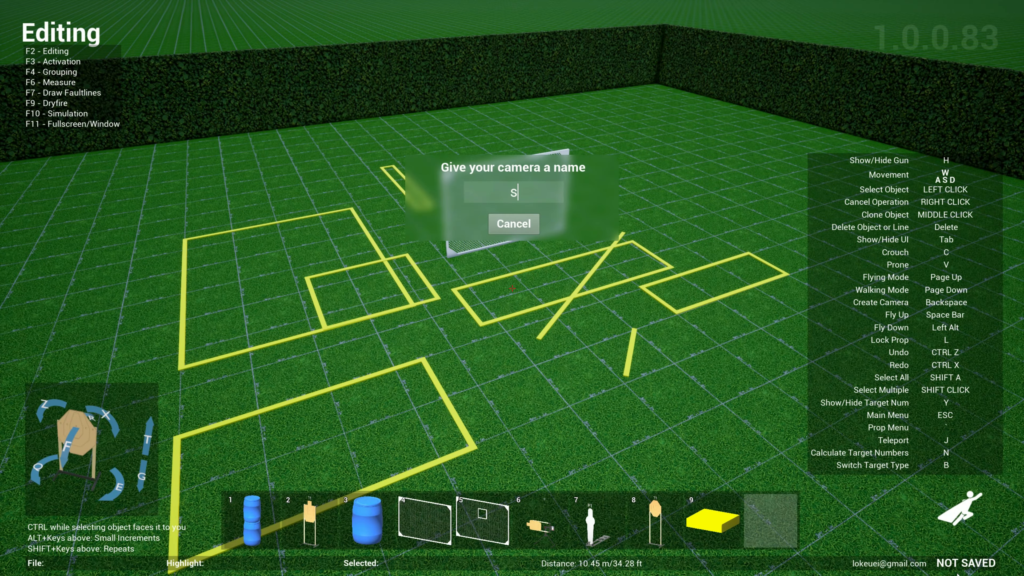
{"action": "type", "text": "econd"}
{"action": "key", "text": "Return"}
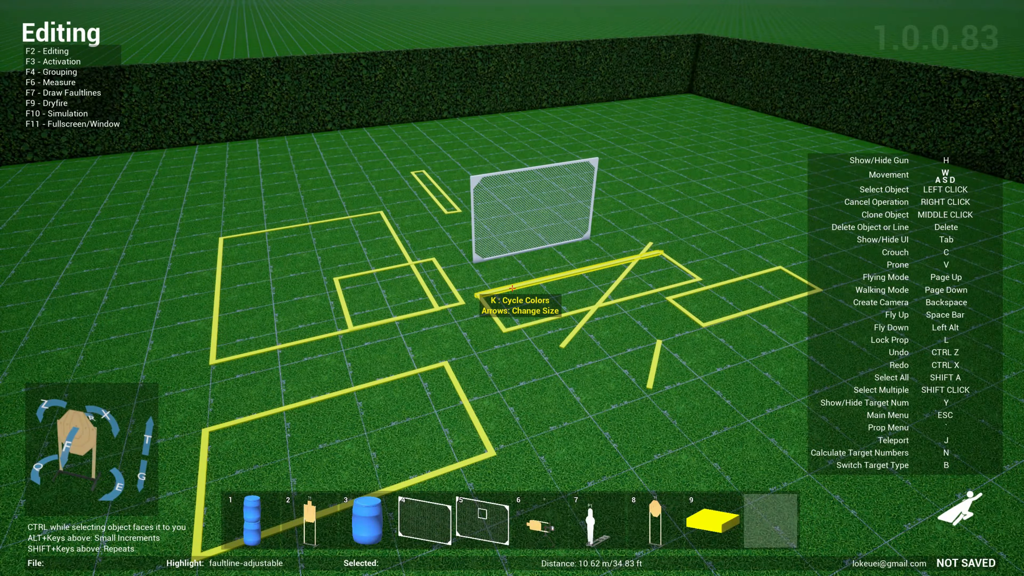
Step: Switch the "second" camera to the top 2D view in the stage camera settings and shift its position down
{"action": "key", "text": "Escape"}
{"action": "left_click", "coordinate": [624, 203]}
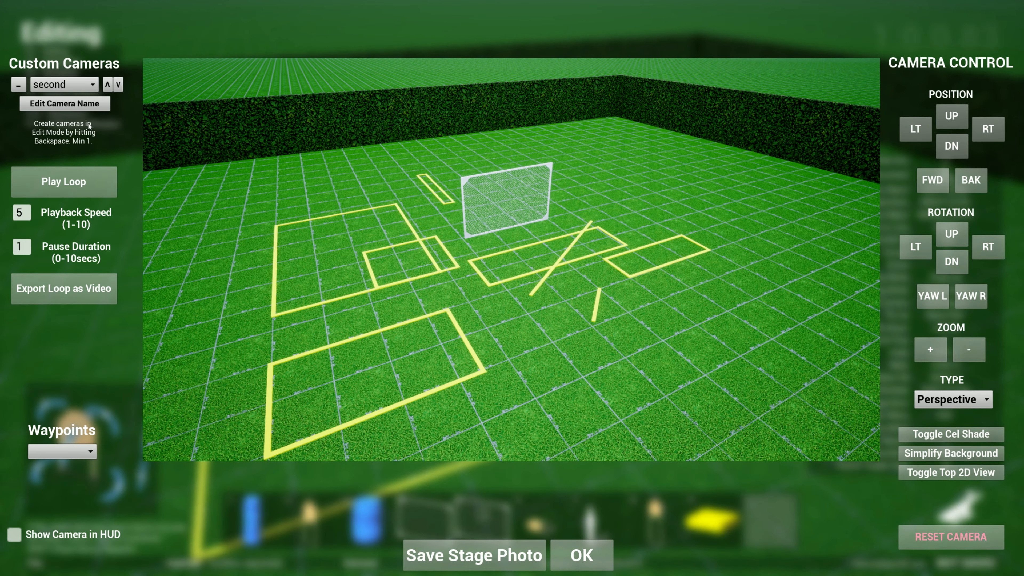
{"action": "left_click", "coordinate": [954, 473]}
{"action": "left_click", "coordinate": [954, 150]}
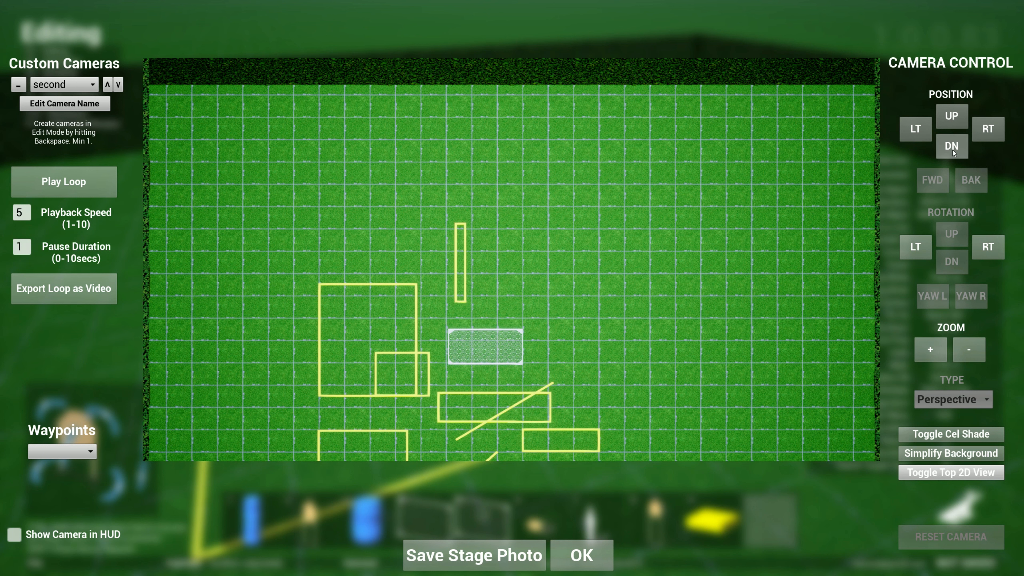
{"action": "left_click", "coordinate": [953, 149]}
Step: Compare the "first" and Default camera views and leave the camera settings
{"action": "left_click", "coordinate": [83, 85]}
{"action": "left_click", "coordinate": [52, 117]}
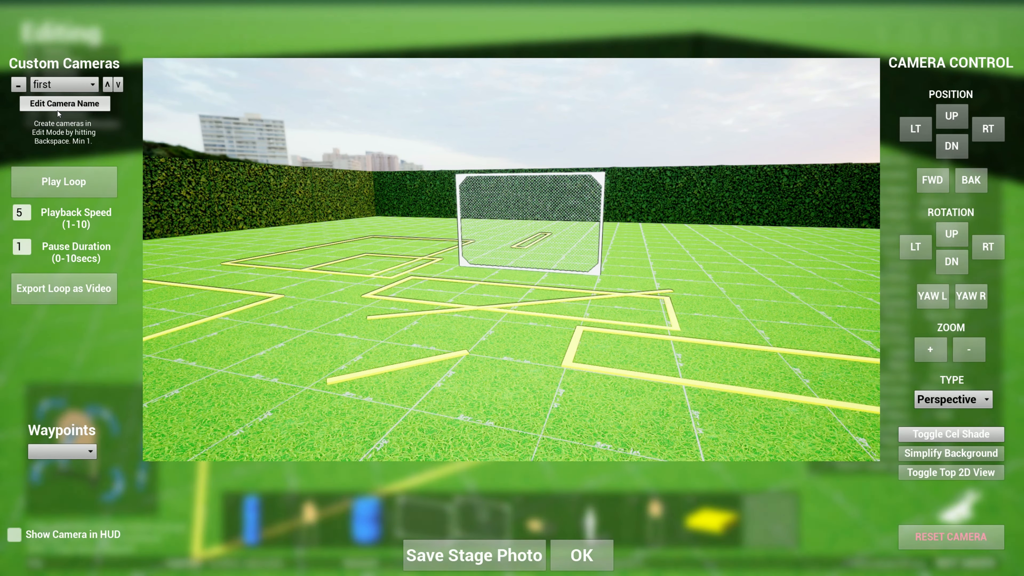
{"action": "left_click", "coordinate": [64, 84]}
{"action": "left_click", "coordinate": [60, 104]}
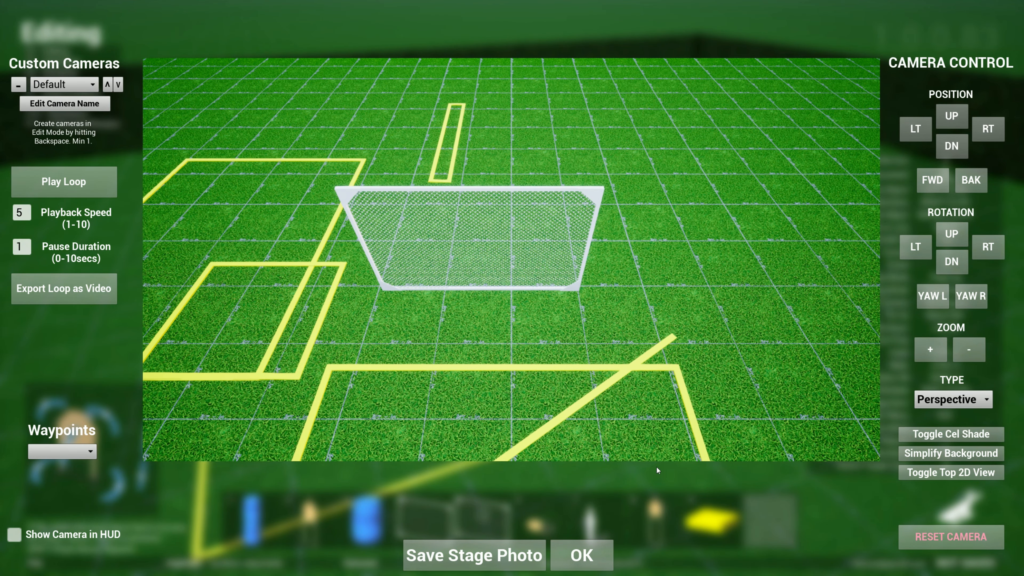
{"action": "left_click", "coordinate": [594, 555]}
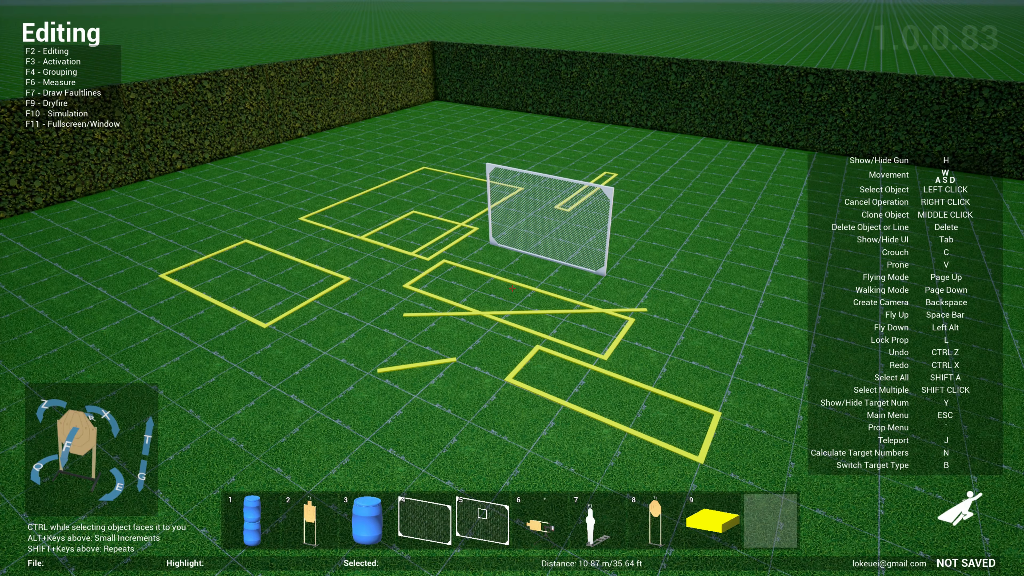
Step: Save the new elevated corner viewpoint under the existing camera name "second", overwriting its old position
{"action": "key", "text": "BackSpace"}
{"action": "type", "text": "asdasd"}
{"action": "key", "text": "Return"}
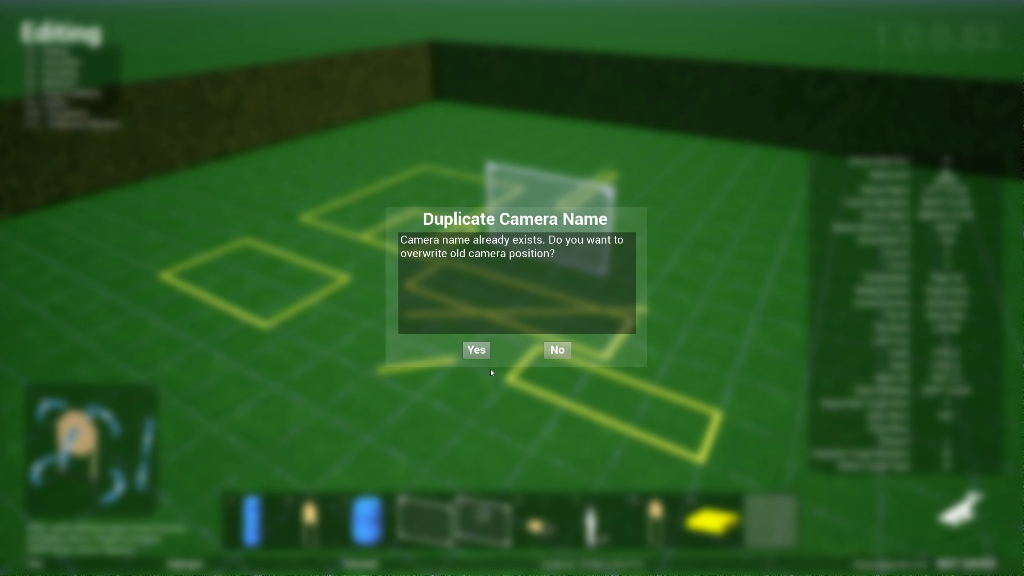
{"action": "left_click", "coordinate": [485, 354]}
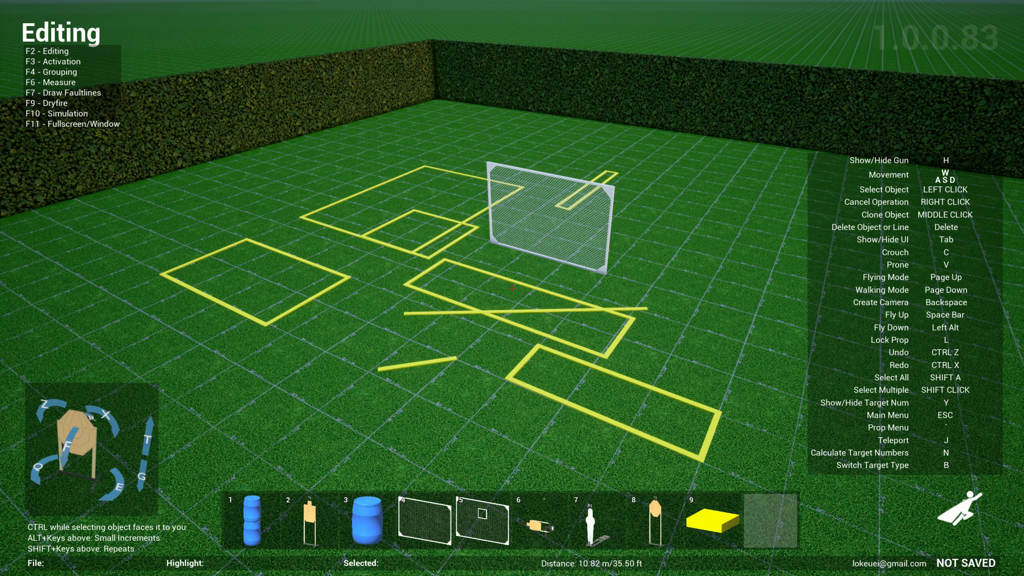
Step: Check the overwritten "second" camera against the cel-shaded "first" camera and leave the camera settings
{"action": "key", "text": "Escape"}
{"action": "left_click", "coordinate": [601, 188]}
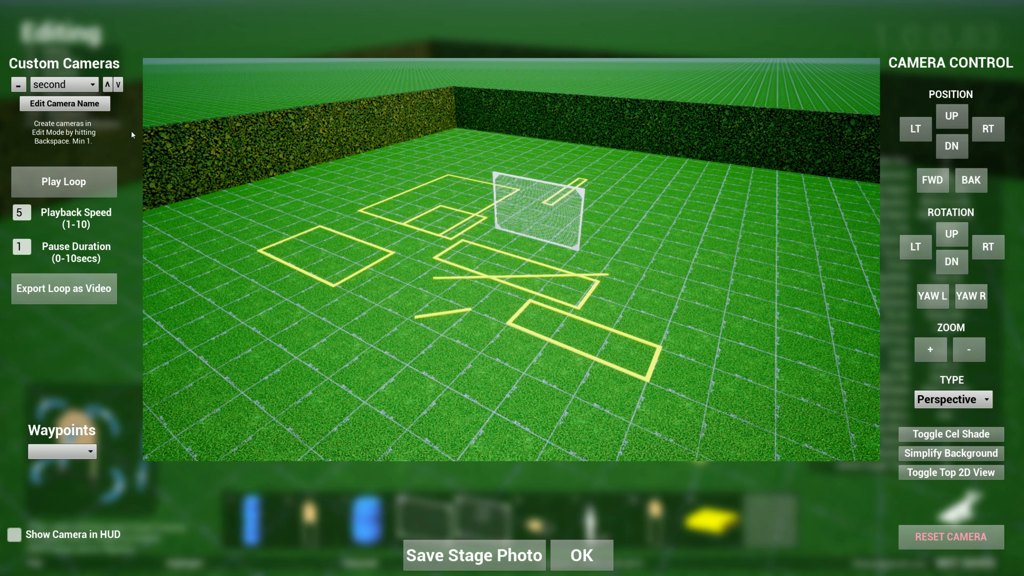
{"action": "left_click", "coordinate": [64, 84]}
{"action": "left_click", "coordinate": [56, 108]}
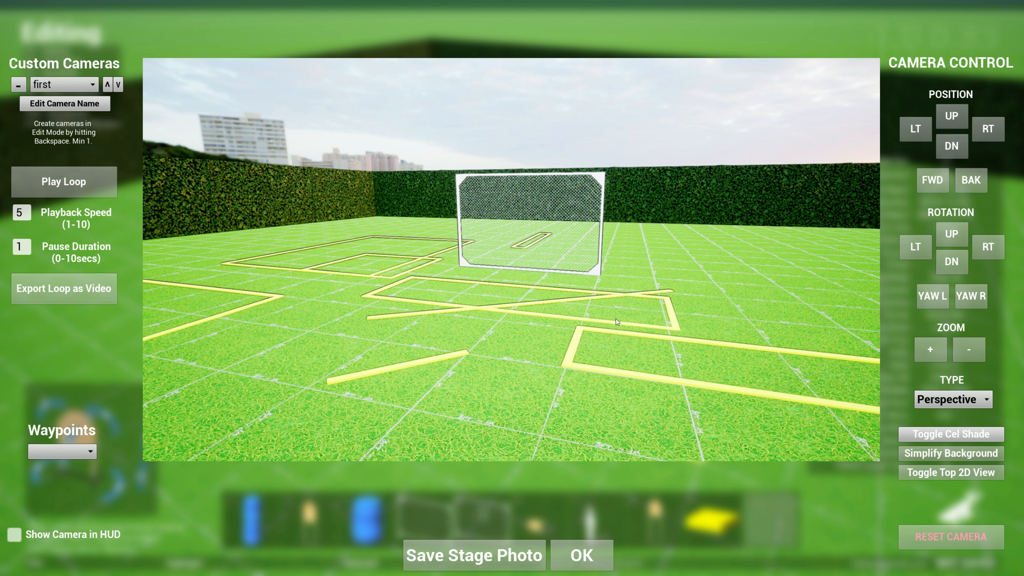
{"action": "left_click", "coordinate": [605, 558]}
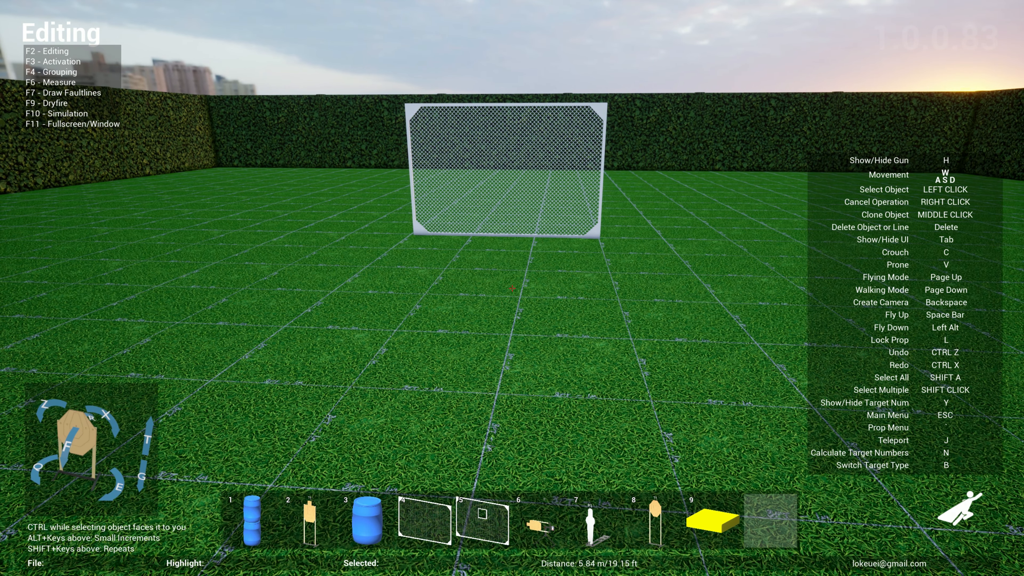
Step: Enable scanned bays in the bay customization with Paul Bunyan Bay 01 and apply it
{"action": "key", "text": "Escape"}
{"action": "left_click", "coordinate": [417, 285]}
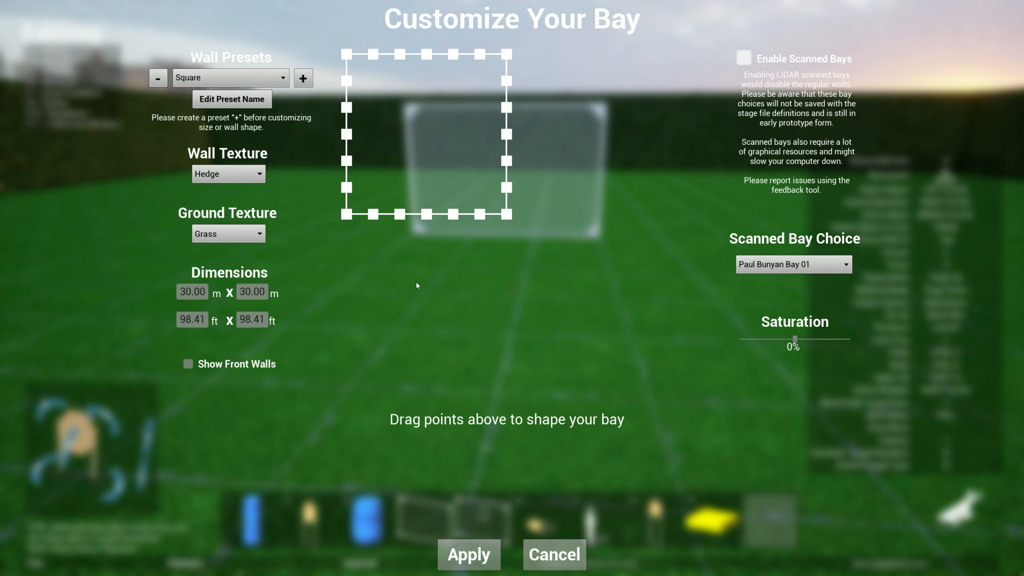
{"action": "left_click", "coordinate": [743, 58]}
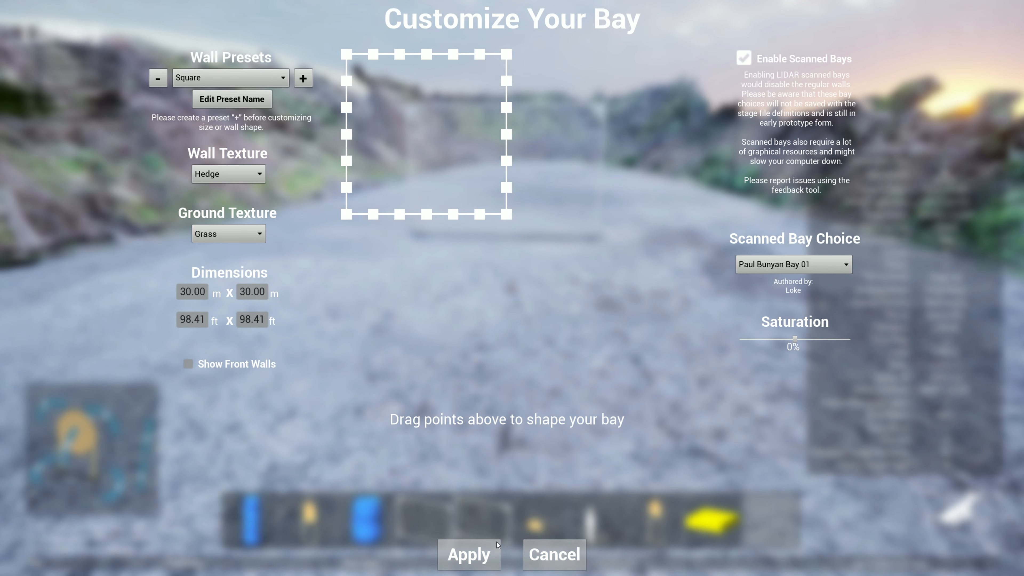
{"action": "left_click", "coordinate": [451, 552]}
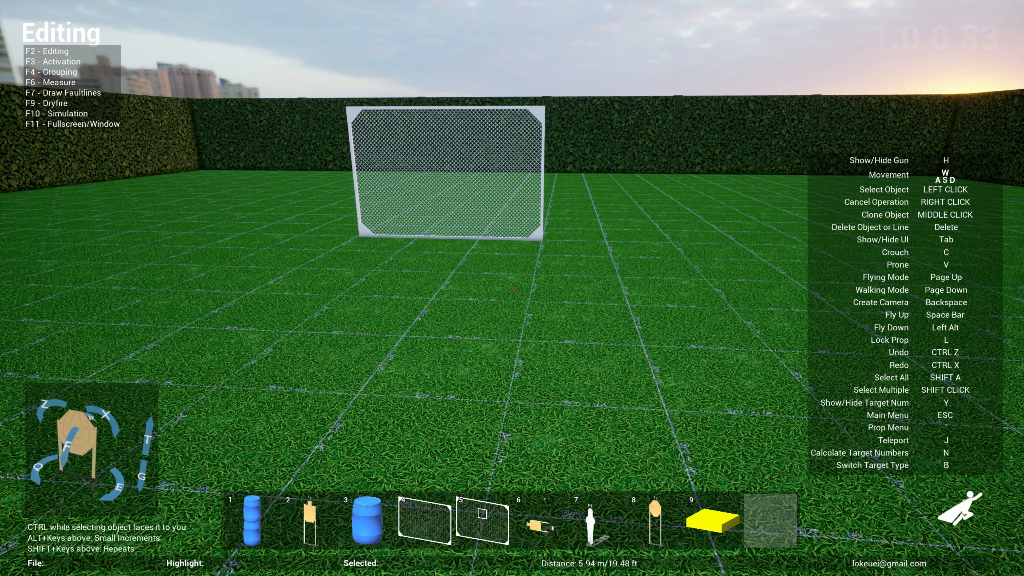
Step: Turn on the layout page and its custom image option in the stage briefing's print preview, then cancel the export
{"action": "key", "text": "Escape"}
{"action": "left_click", "coordinate": [555, 279]}
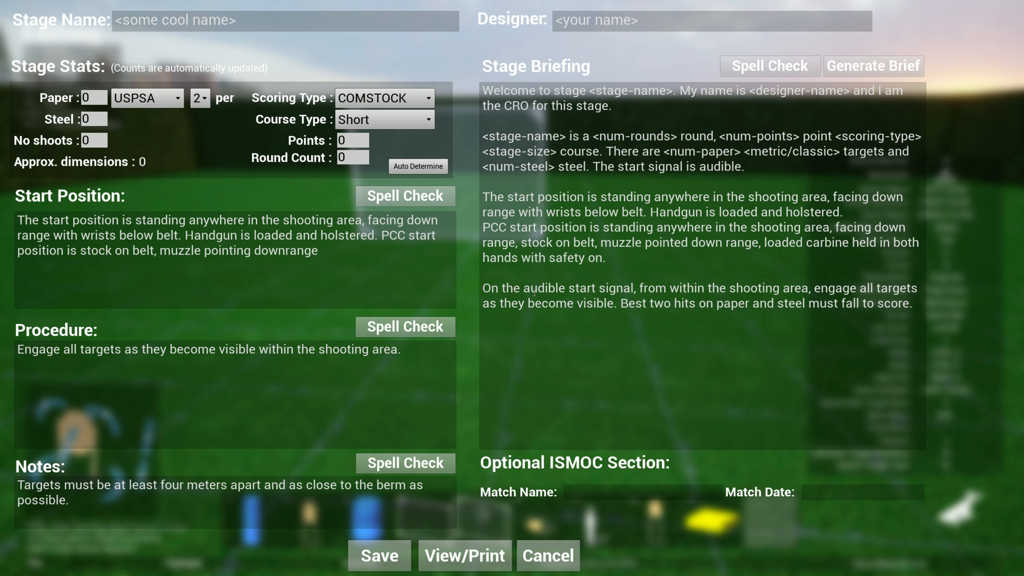
{"action": "left_click", "coordinate": [486, 556]}
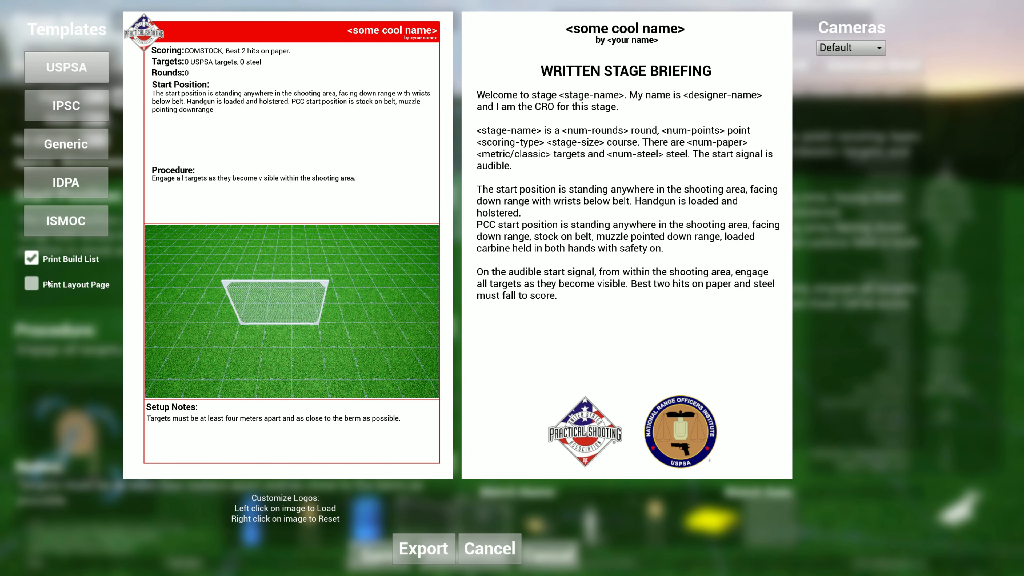
{"action": "left_click", "coordinate": [31, 283]}
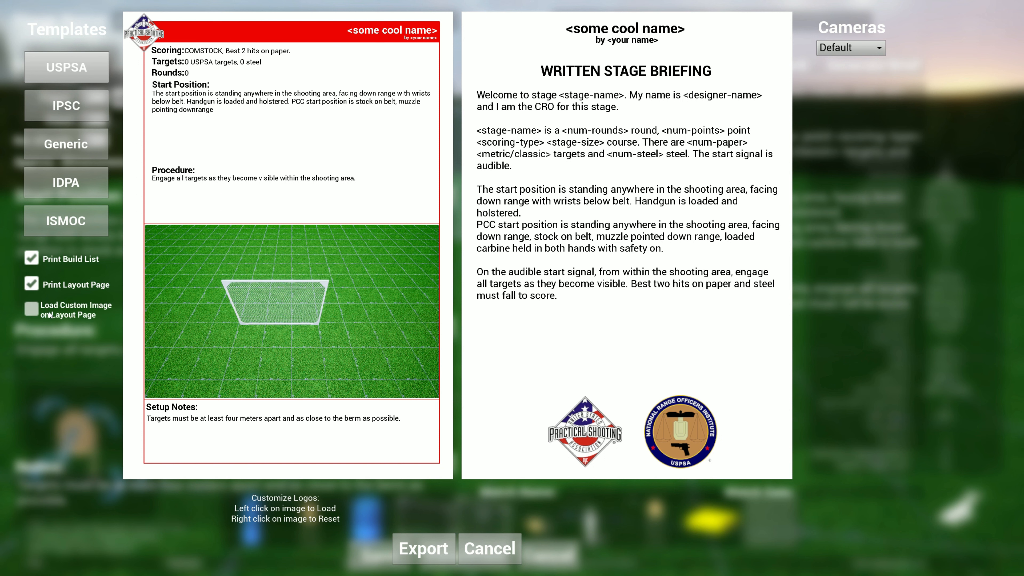
{"action": "left_click", "coordinate": [31, 309]}
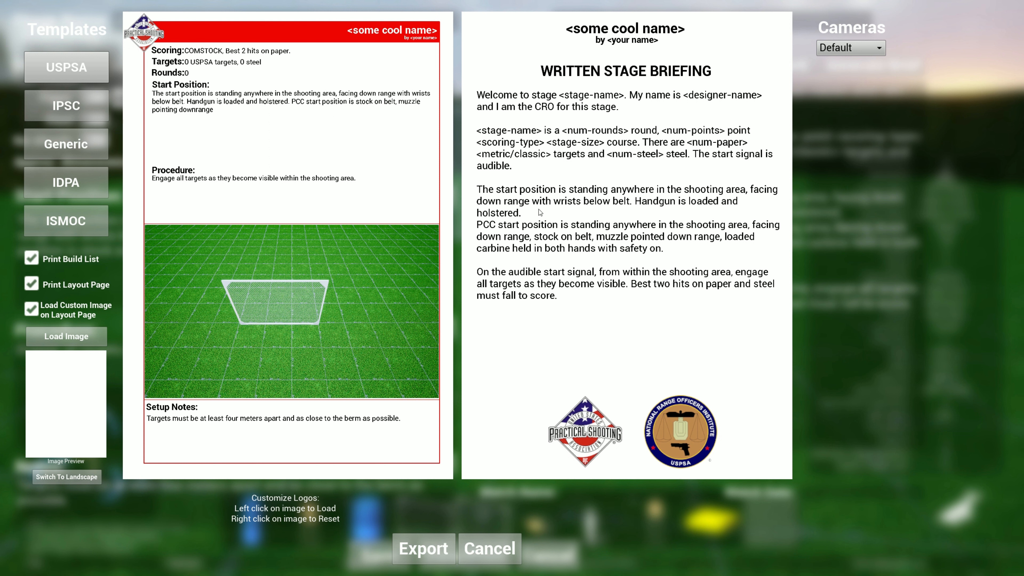
{"action": "left_click", "coordinate": [504, 553]}
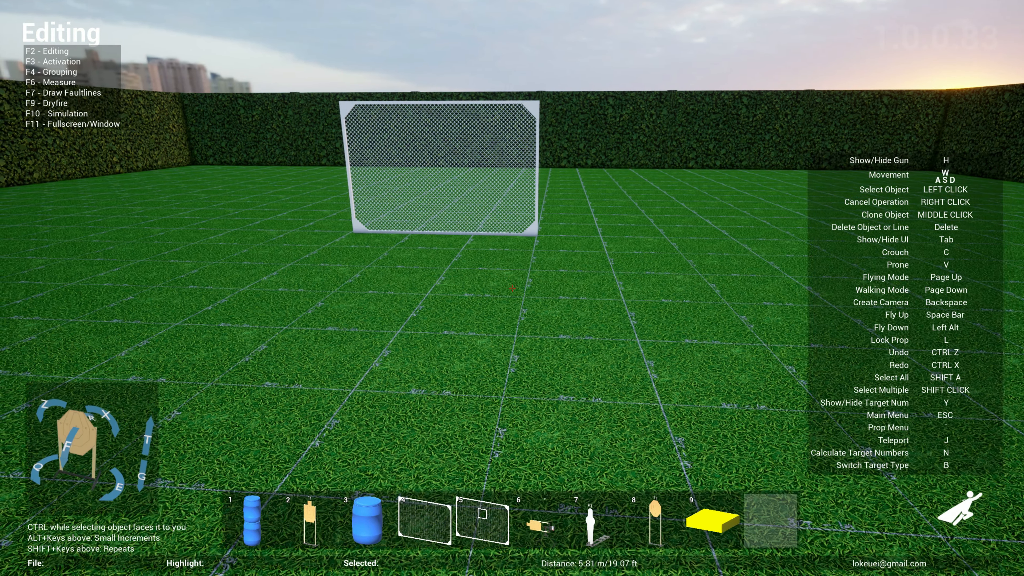
Step: Place the step-2-4ft prop from the Support Structures category on the grass beside the wall
{"action": "key", "text": "grave"}
{"action": "left_click", "coordinate": [399, 28]}
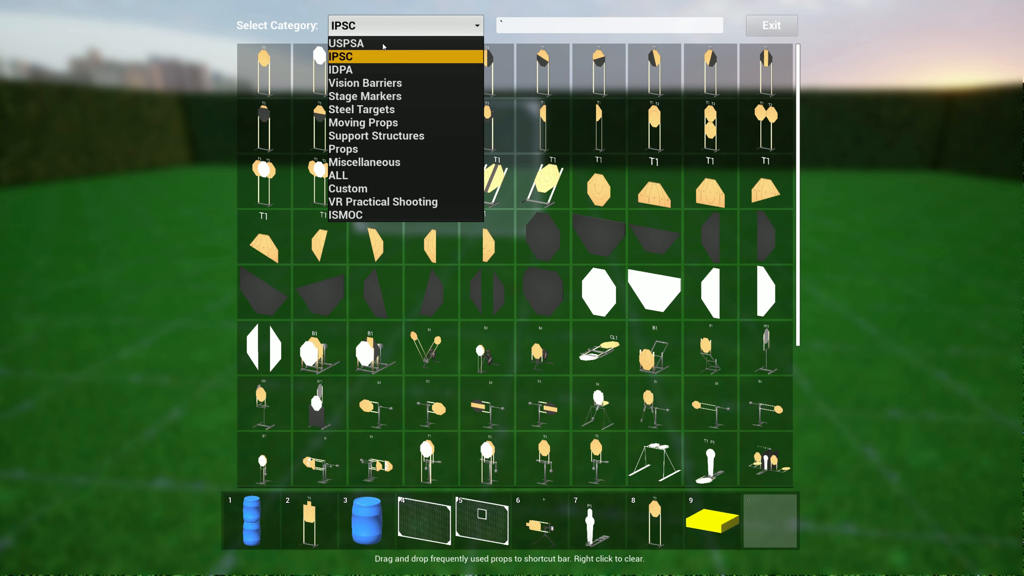
{"action": "left_click", "coordinate": [378, 136]}
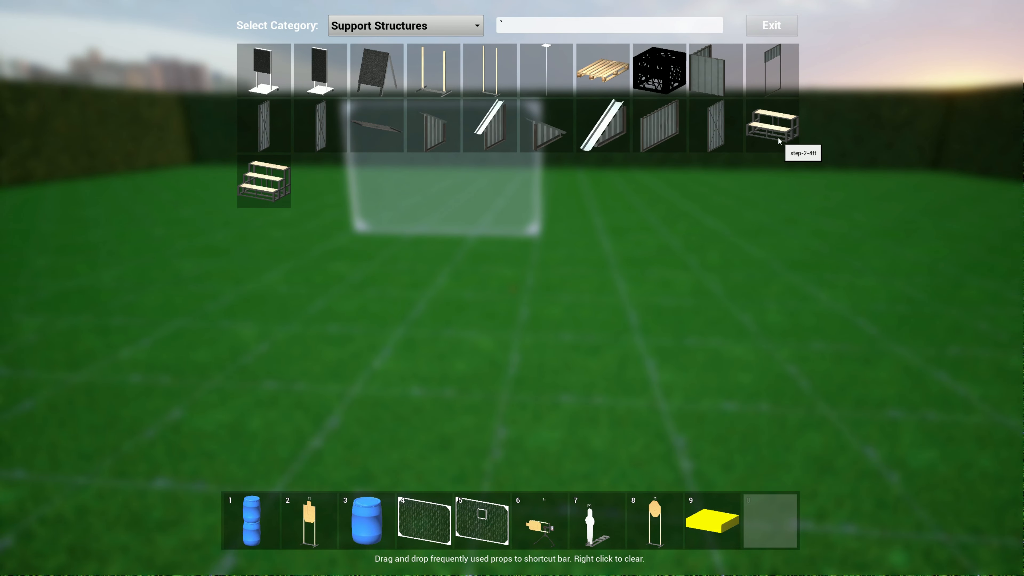
{"action": "left_click", "coordinate": [786, 141]}
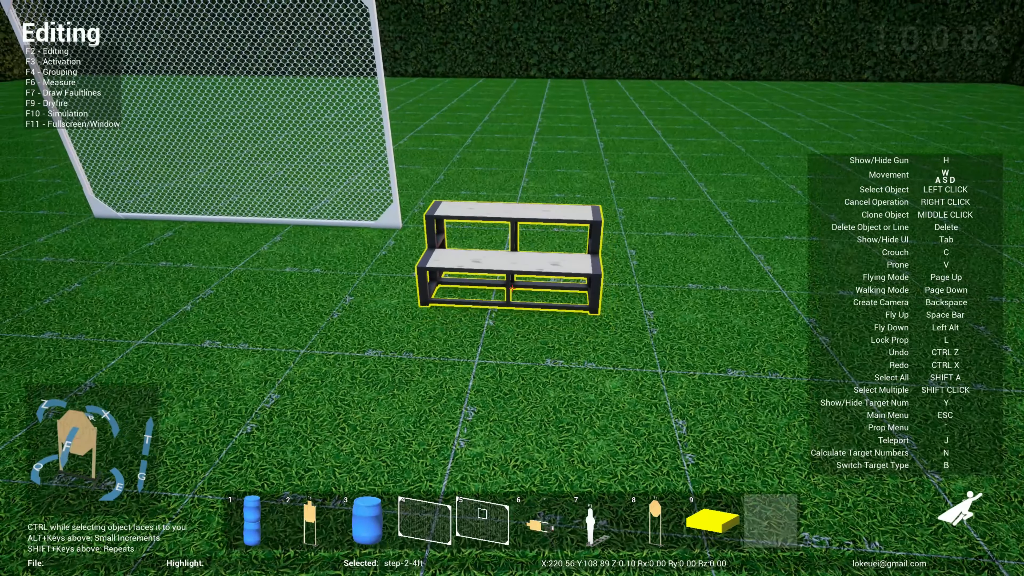
{"action": "left_click", "coordinate": [512, 288]}
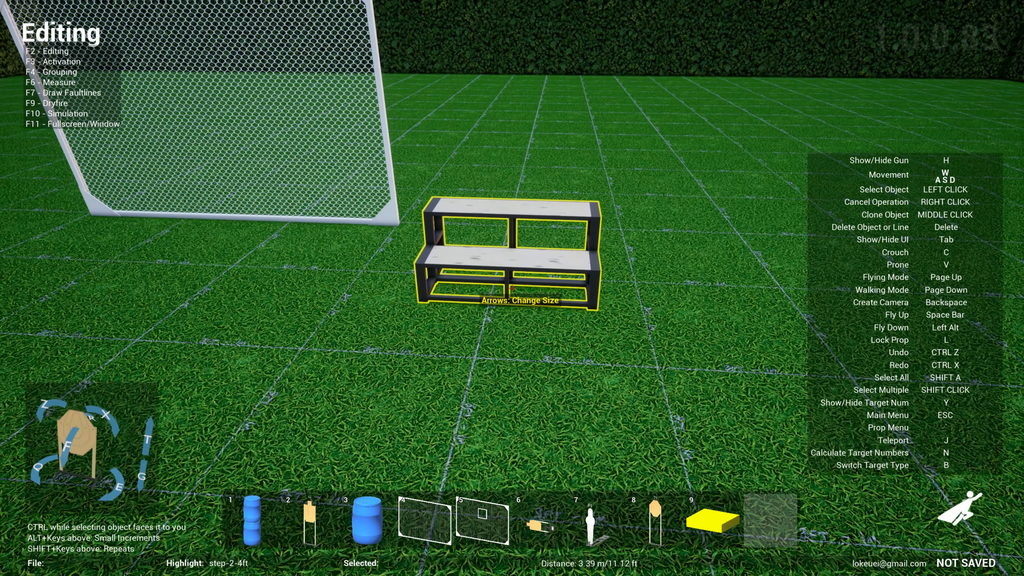
Step: Place the step-3-4ft prop directly beside the two-level step unit
{"action": "key", "text": "grave"}
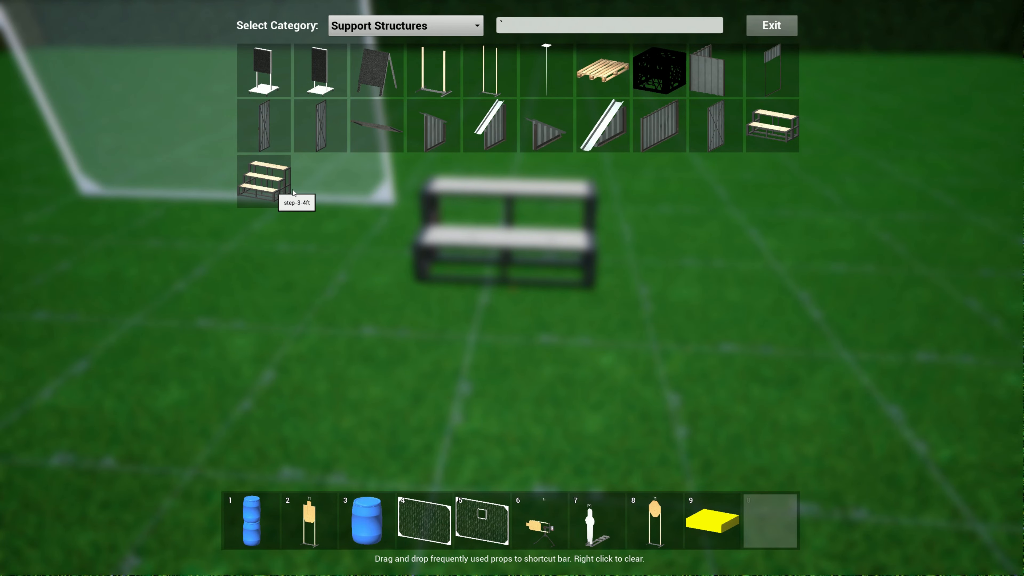
{"action": "left_click", "coordinate": [264, 182]}
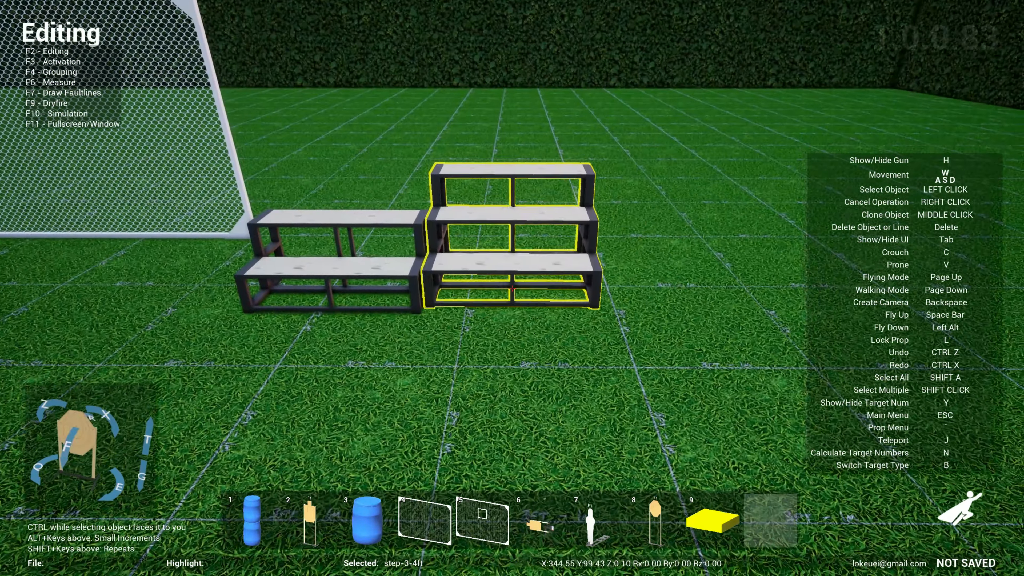
{"action": "left_click", "coordinate": [511, 287]}
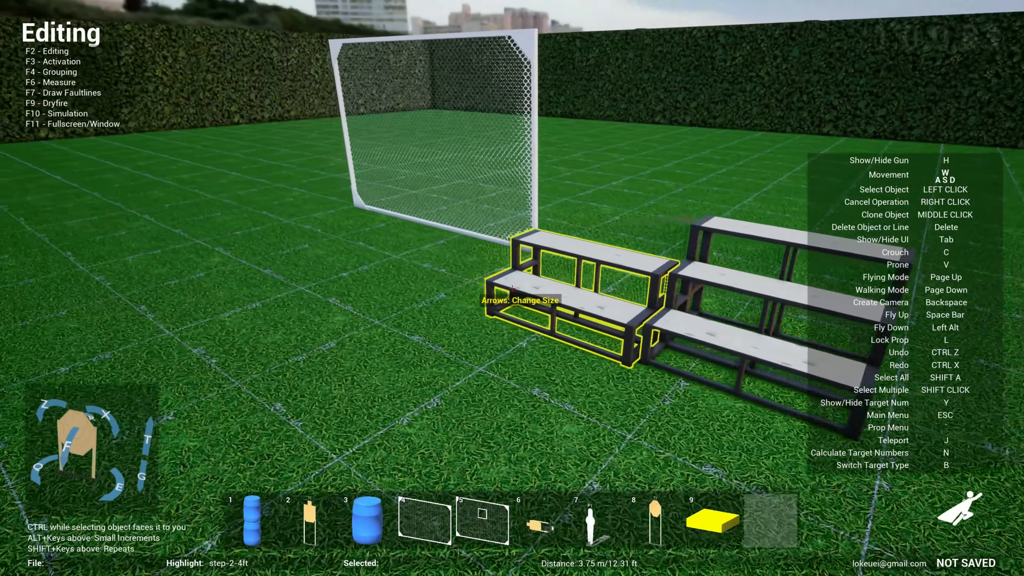
Step: Move the mesh wall directly behind the two step units, sunk into the ground at about Z -48
{"action": "left_click", "coordinate": [512, 289]}
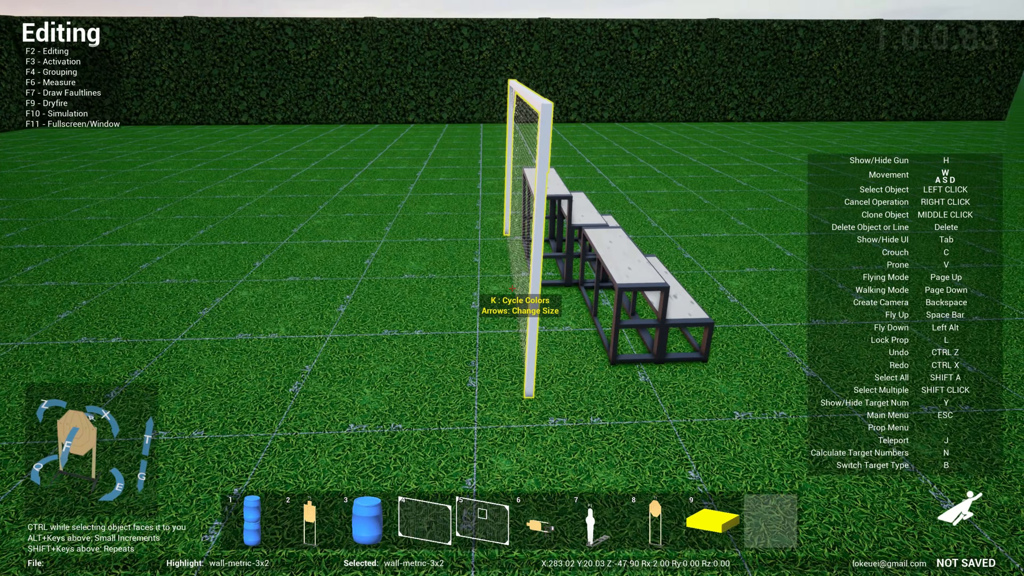
{"action": "left_click", "coordinate": [512, 289]}
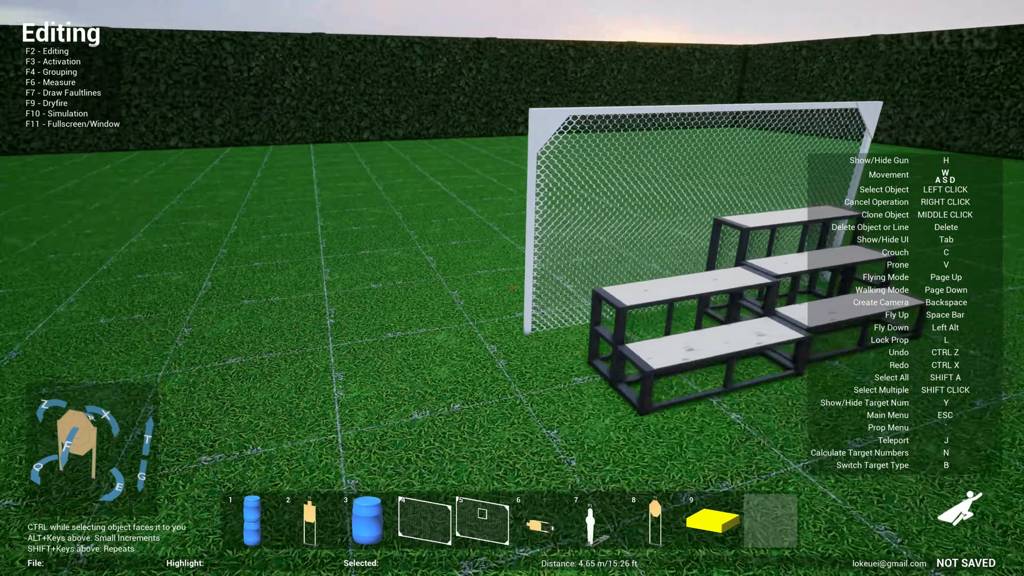
Step: Examine the step units against the mesh wall from the front, from above and from ground level
{"action": "key", "text": "d"}
{"action": "key", "text": "a"}
{"action": "key", "text": "space"}
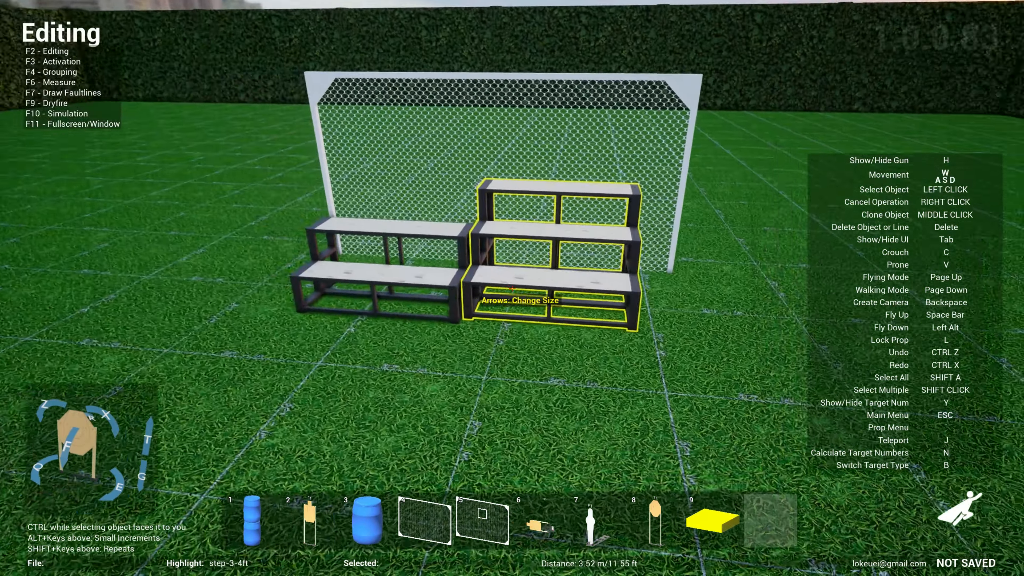
{"action": "key", "text": "w"}
{"action": "key", "text": "s"}
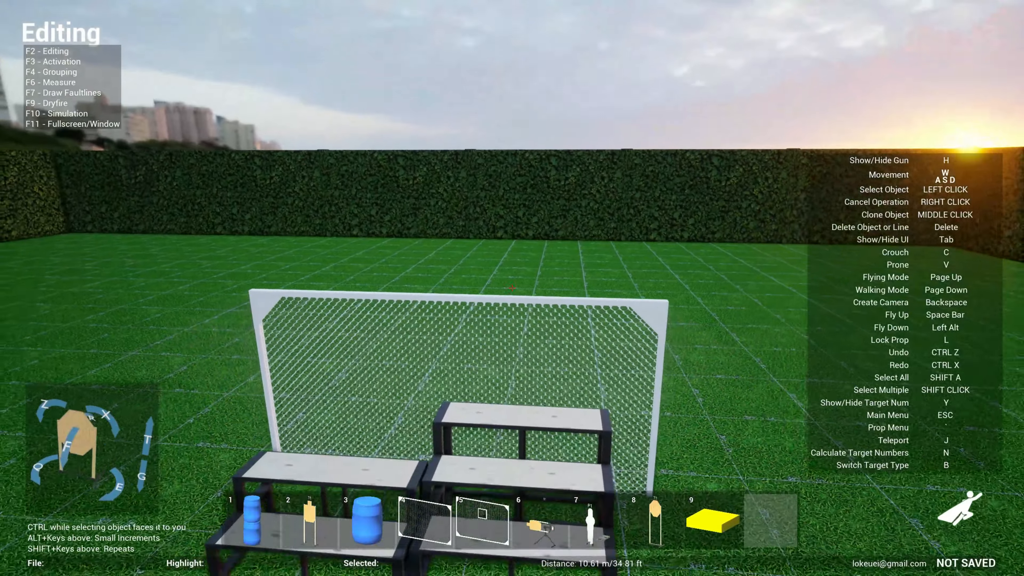
{"action": "key", "text": "s"}
{"action": "key", "text": "alt"}
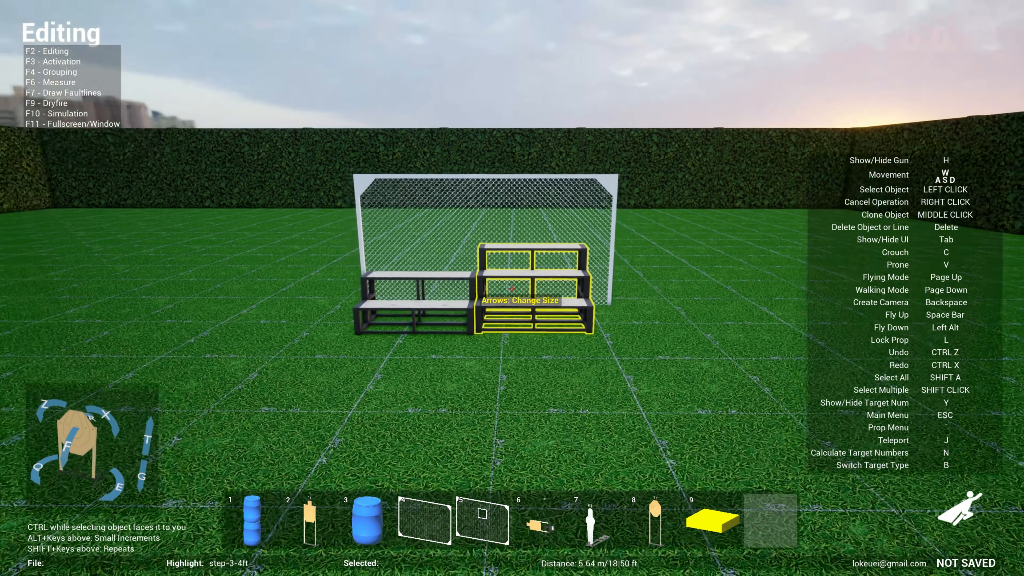
{"action": "key", "text": "w"}
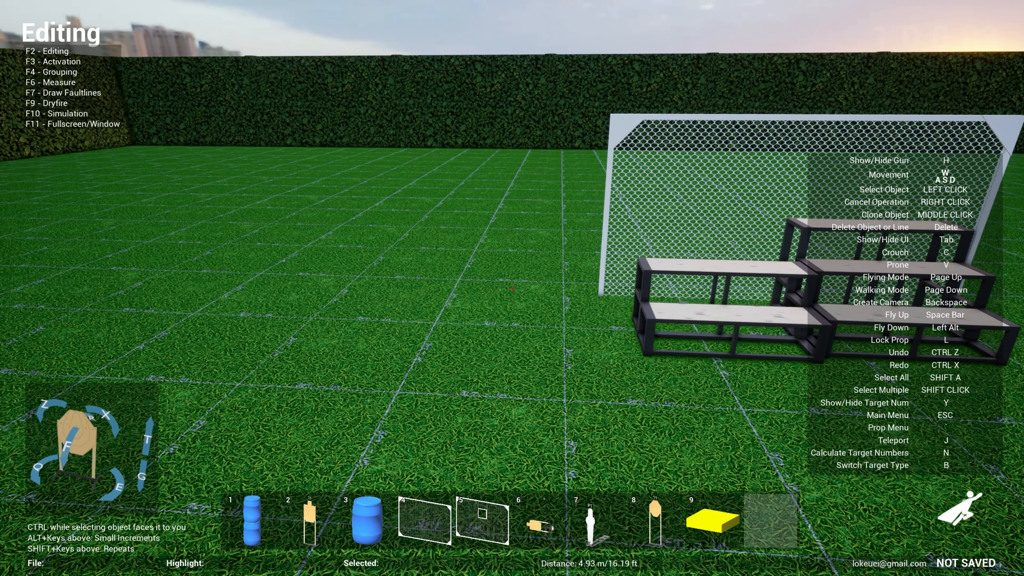
Step: Place the sliding-door prop from the Vision Barriers category on the grass directly beside the mesh wall
{"action": "key", "text": "grave"}
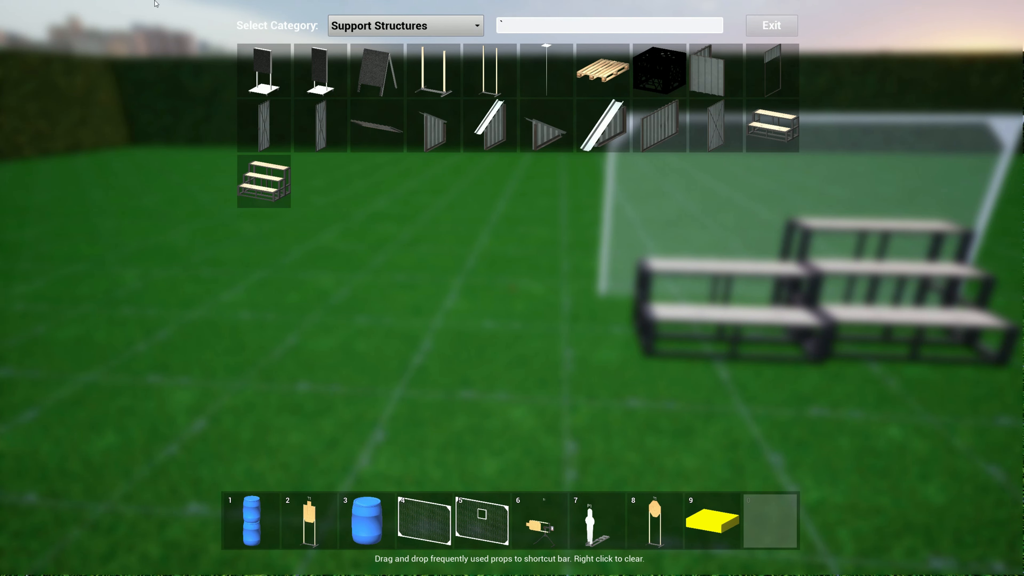
{"action": "left_click", "coordinate": [387, 25]}
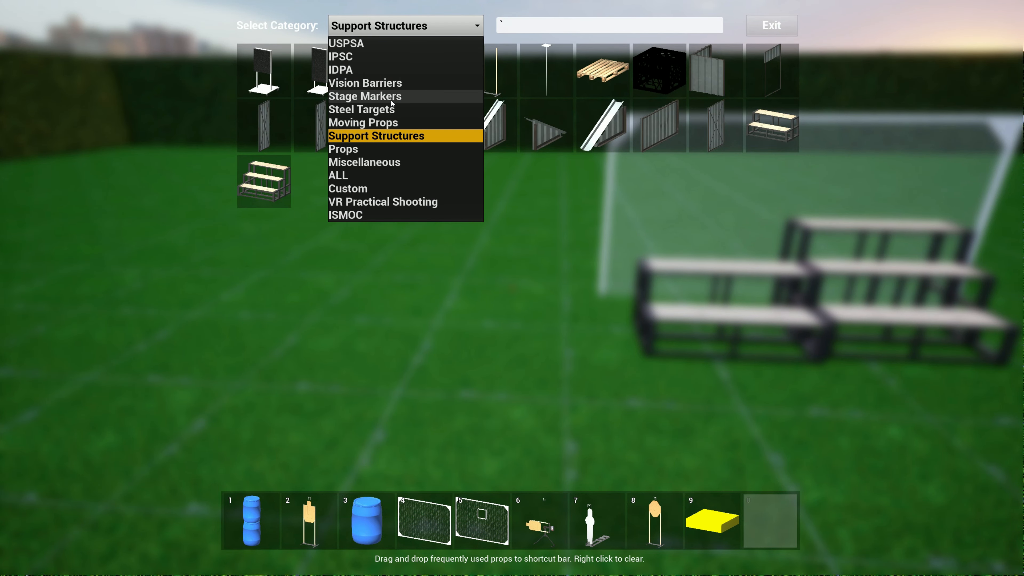
{"action": "left_click", "coordinate": [390, 85]}
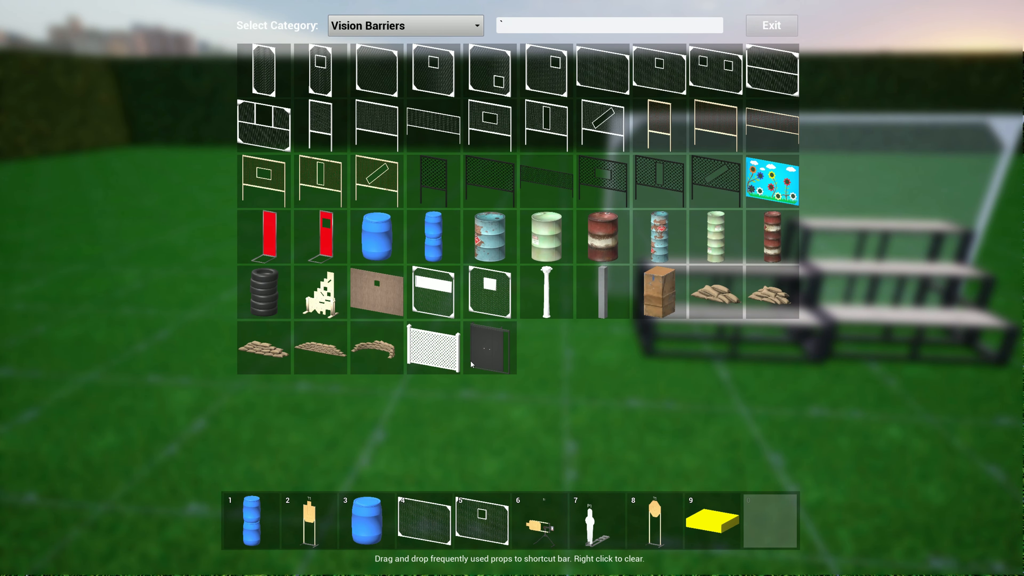
{"action": "left_click", "coordinate": [489, 357]}
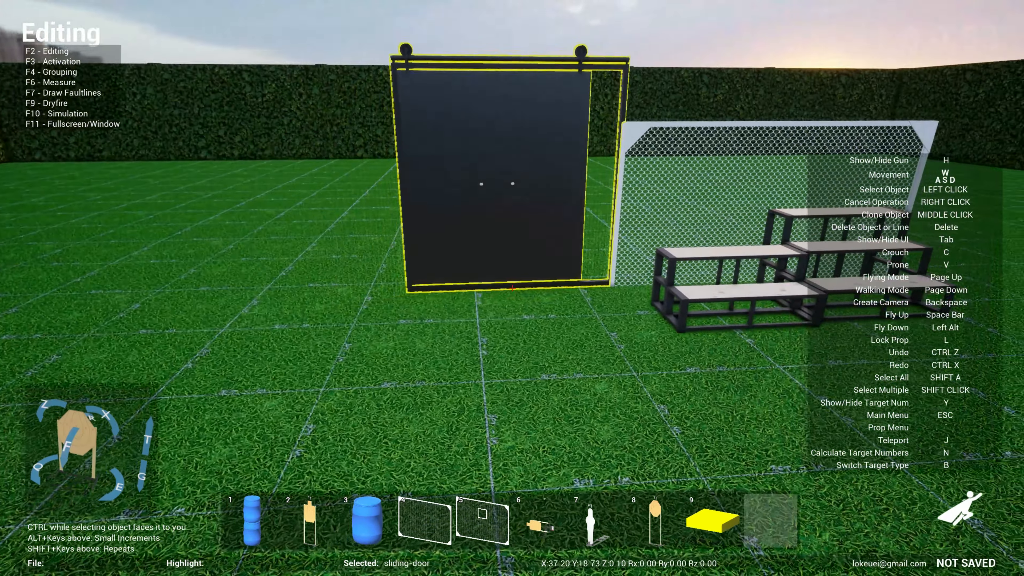
{"action": "left_click", "coordinate": [512, 288]}
{"action": "key", "text": "w"}
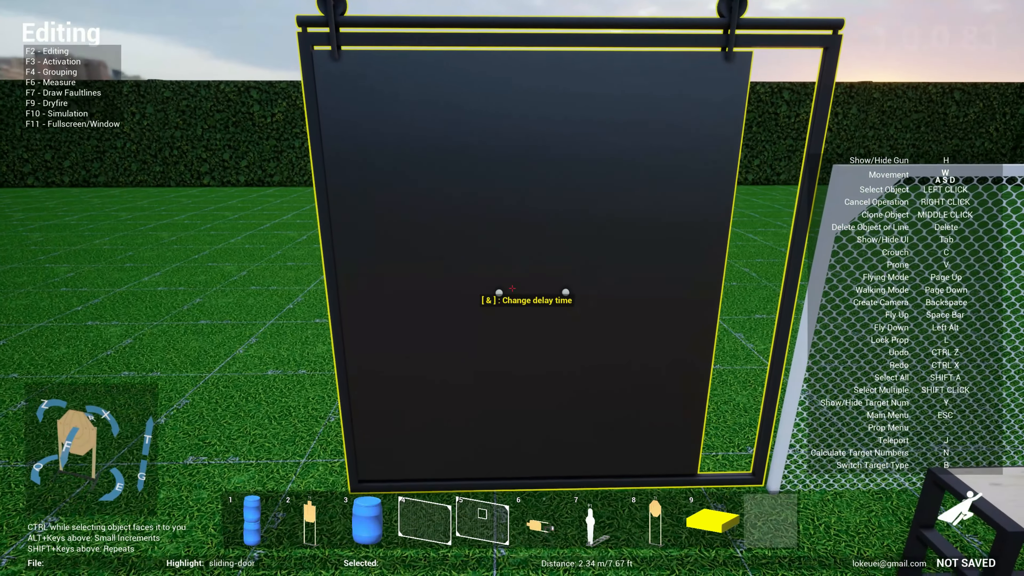
{"action": "key", "text": "d"}
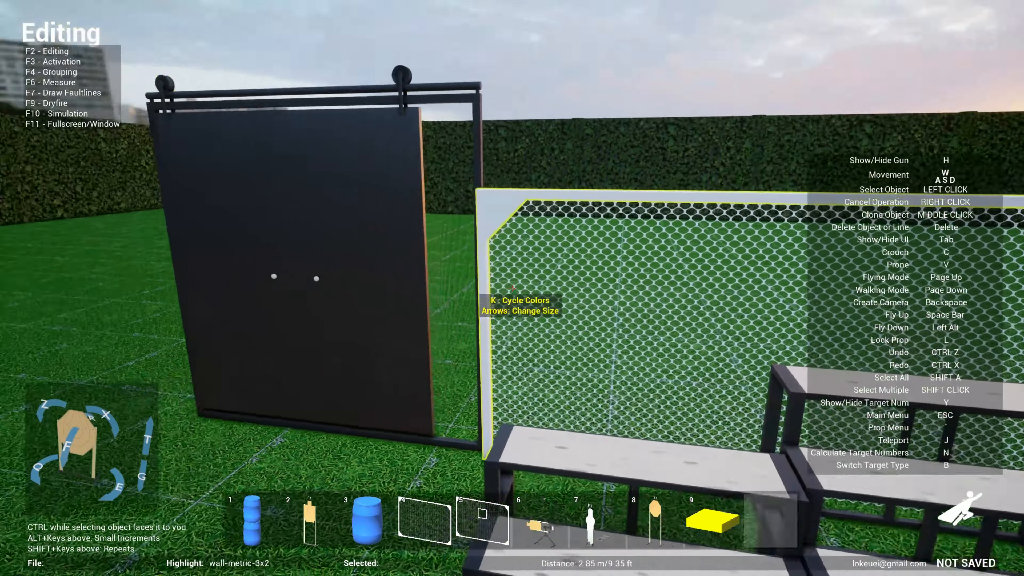
{"action": "key", "text": "s"}
{"action": "key", "text": "a"}
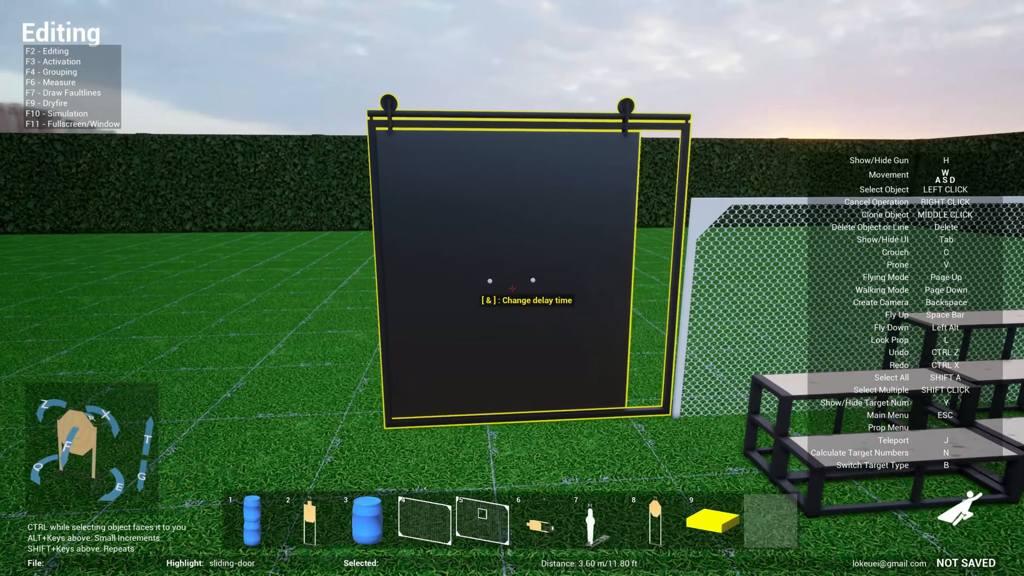
Step: Place two uspsa-full-target props on the grass behind the sliding door, one toward each side of it
{"action": "key", "text": "w"}
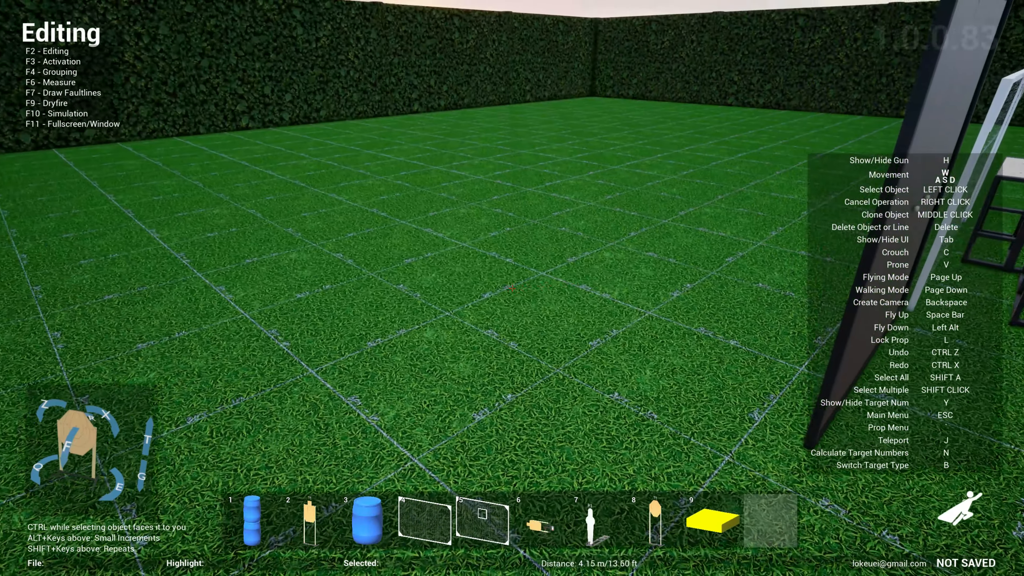
{"action": "key", "text": "1"}
{"action": "key", "text": "2"}
{"action": "key", "text": "s"}
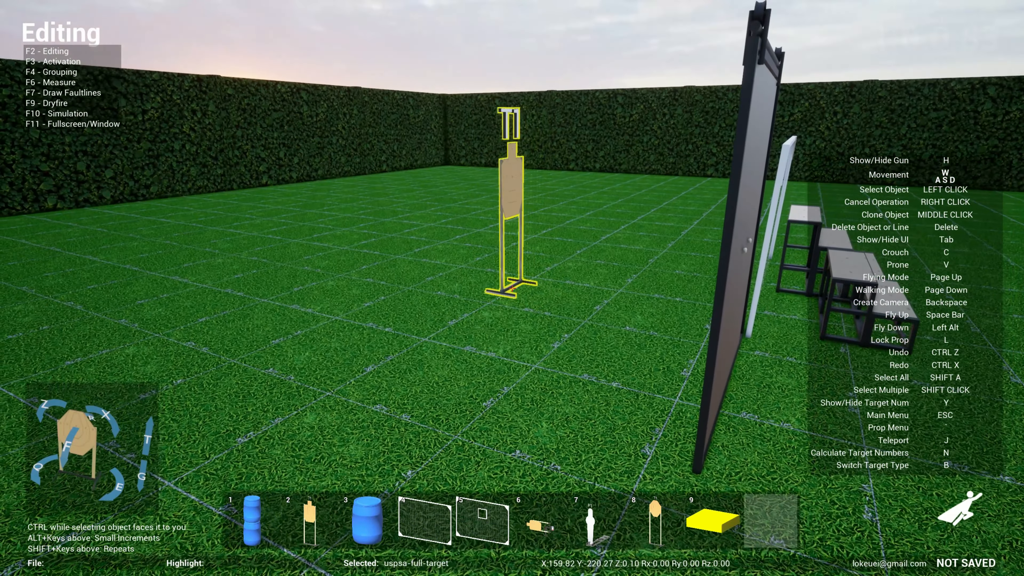
{"action": "key", "text": "e"}
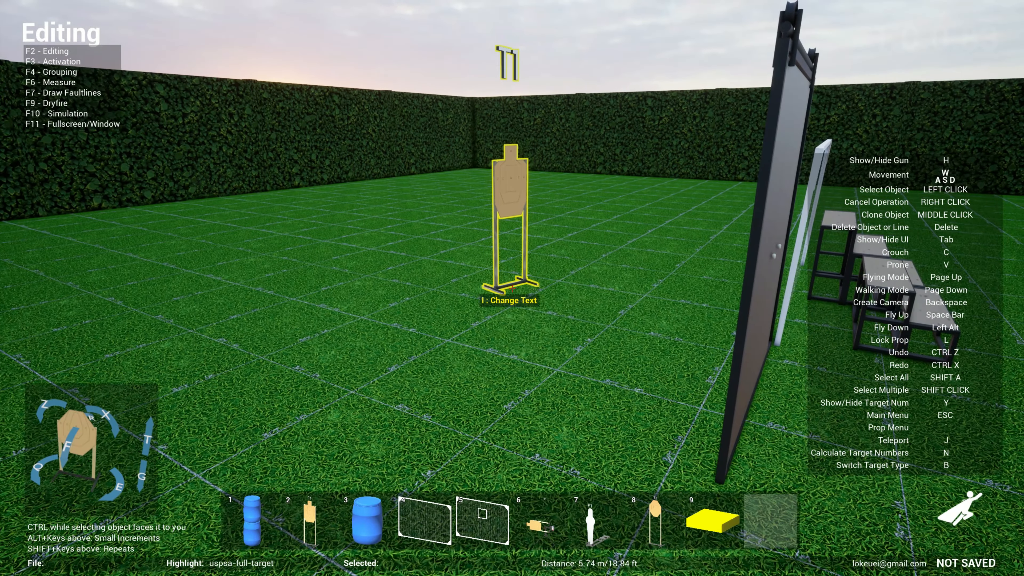
{"action": "left_click", "coordinate": [511, 288]}
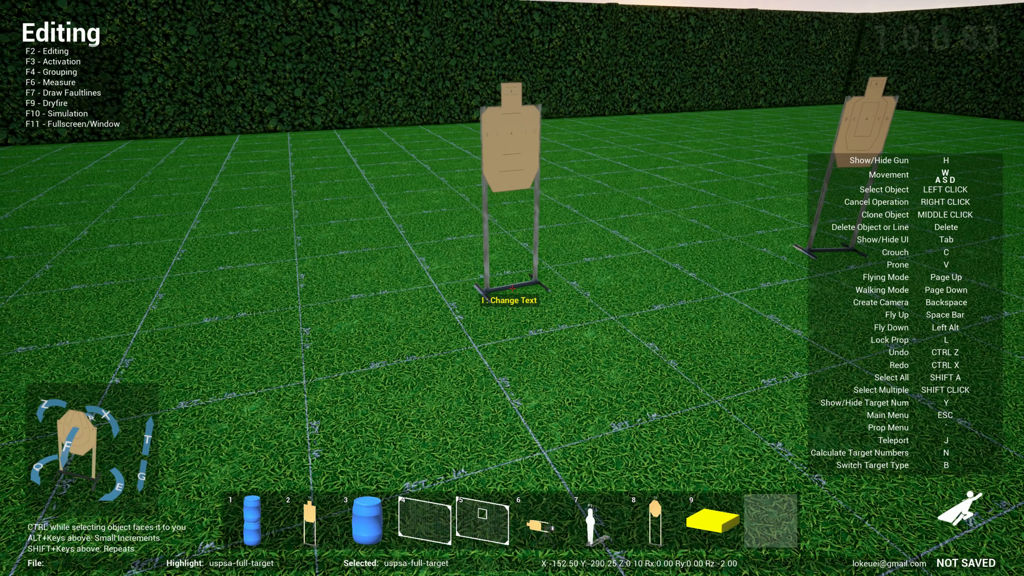
{"action": "left_click", "coordinate": [512, 289]}
Step: Test the sliding door in Simulation mode by sliding it both ways and shooting through the opening on each side
{"action": "key", "text": "s"}
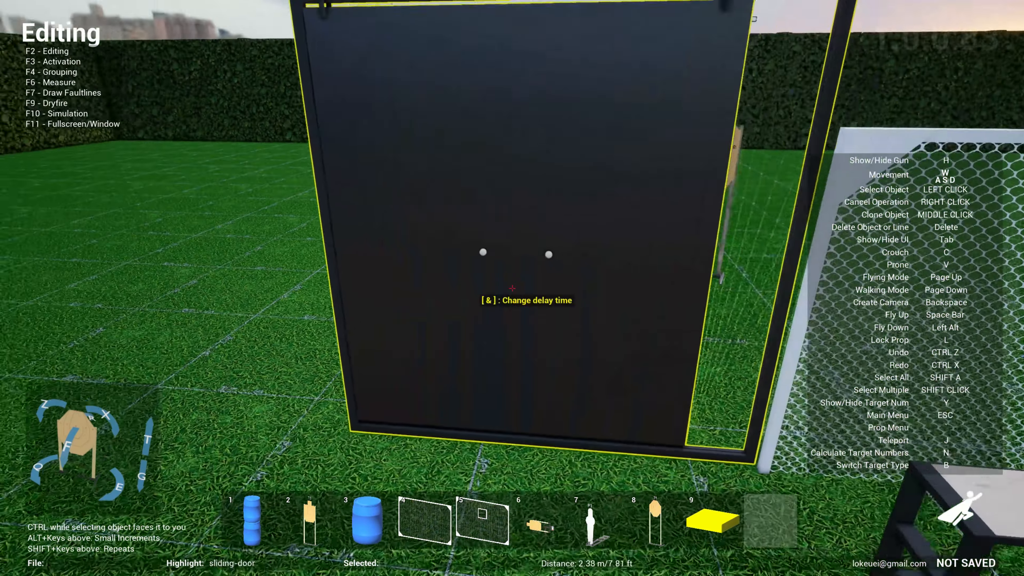
{"action": "key", "text": "s"}
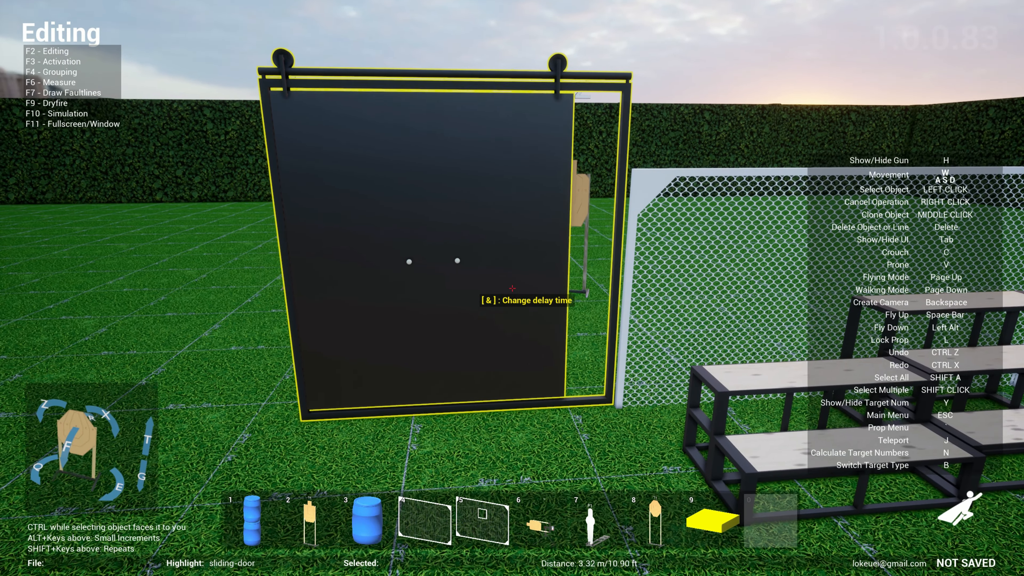
{"action": "key", "text": "F10"}
{"action": "key", "text": "d"}
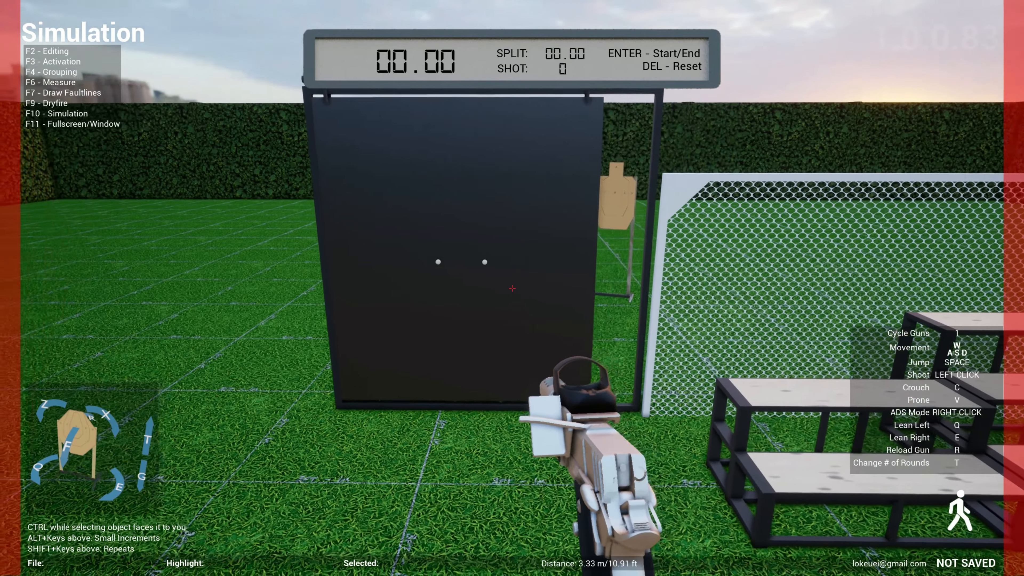
{"action": "key", "text": "a"}
{"action": "key", "text": "w"}
{"action": "key", "text": "s"}
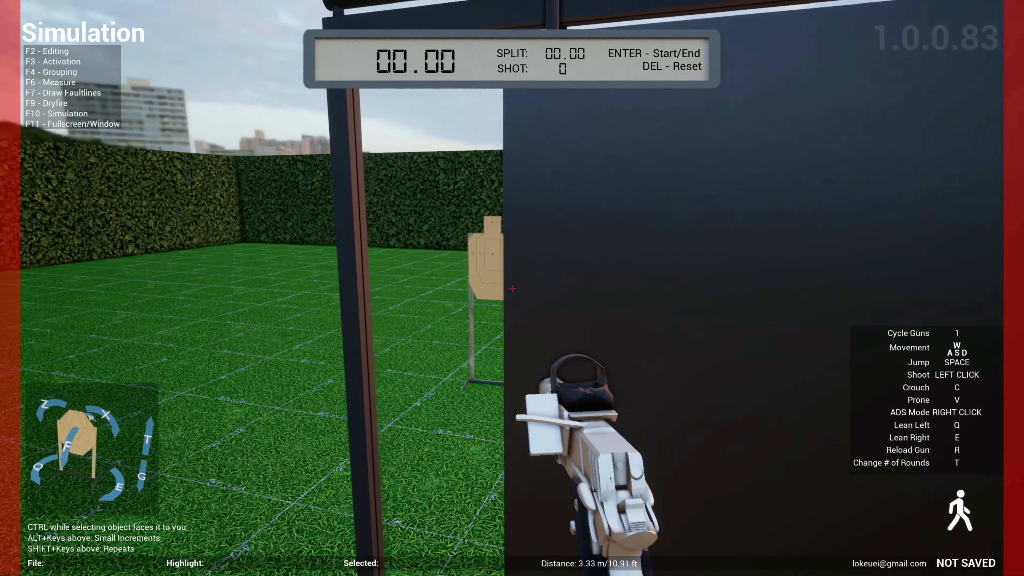
{"action": "key", "text": "a"}
{"action": "left_click", "coordinate": [512, 288]}
{"action": "key", "text": "d"}
{"action": "left_click", "coordinate": [512, 288]}
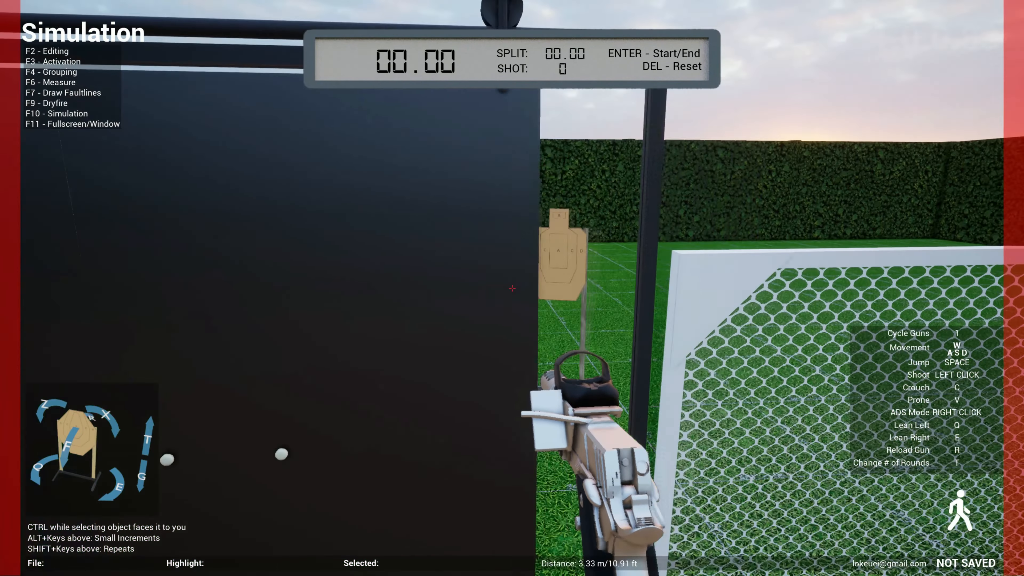
{"action": "key", "text": "d"}
{"action": "key", "text": "s"}
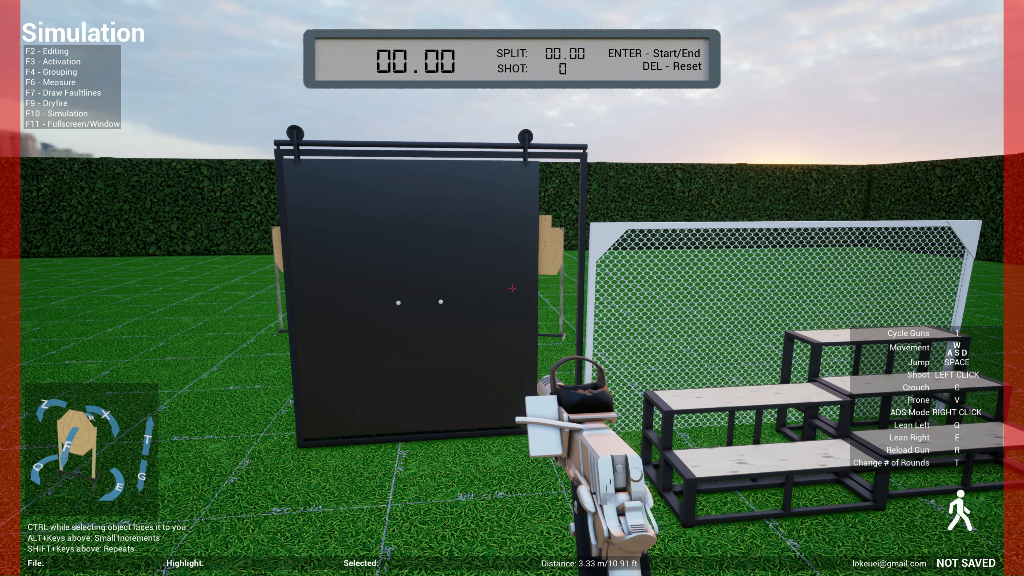
Step: Return to Editing mode and hide the interface overlay for a clear overview of the door, mesh wall, steps and targets
{"action": "key", "text": "F2"}
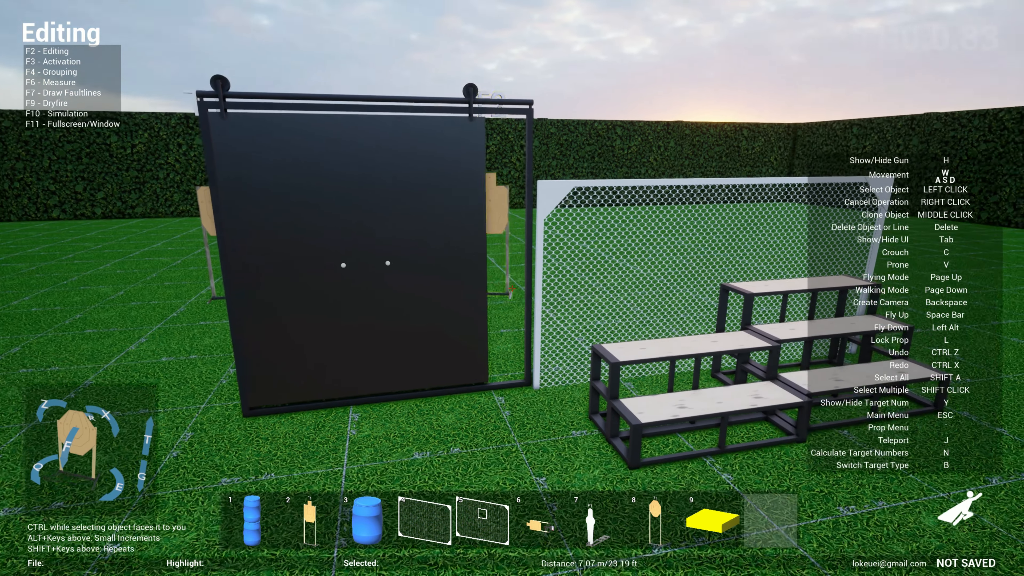
{"action": "key", "text": "d"}
{"action": "key", "text": "s"}
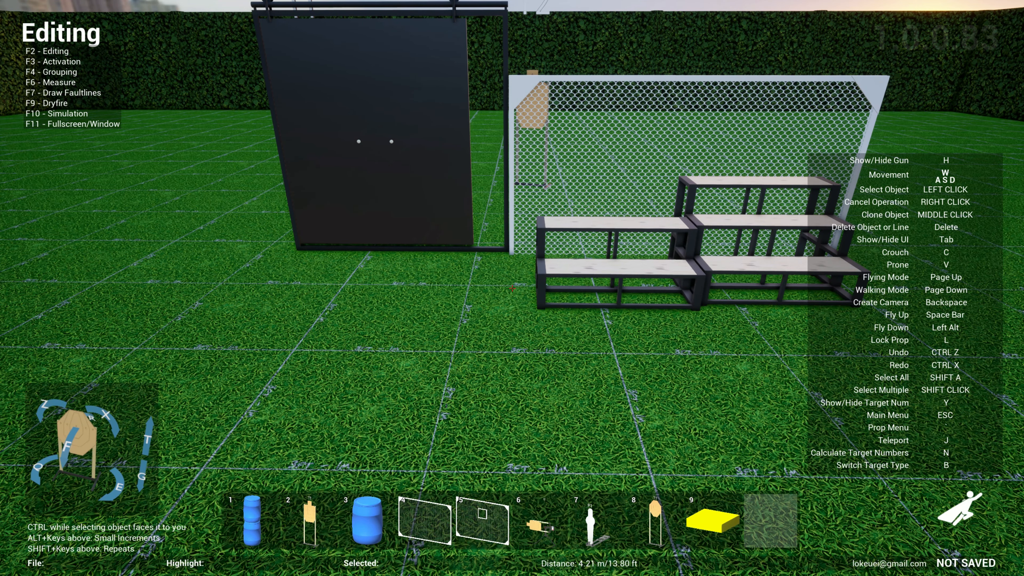
{"action": "key", "text": "s"}
{"action": "key", "text": "Tab"}
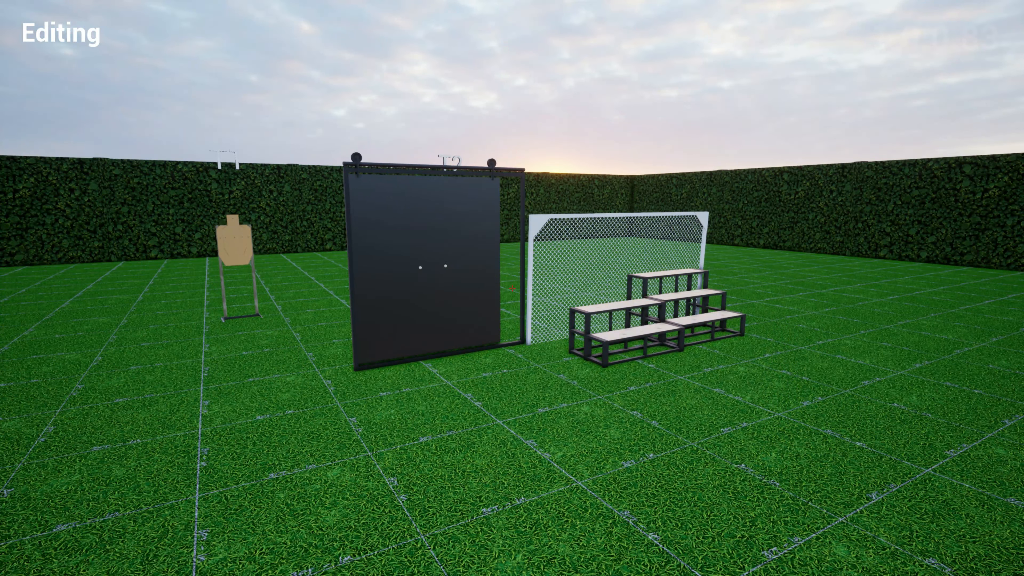